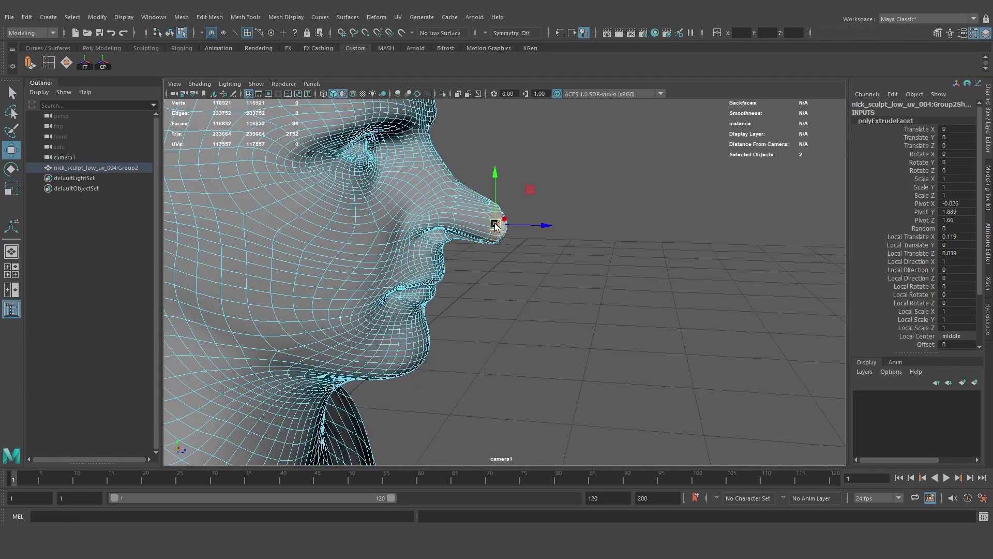
- Extrude the selected faces at the tip of the nose
{"action": "left_click_drag", "start_coordinate": [495, 225], "coordinate": [571, 252], "text": "alt"}
{"action": "key", "text": "ctrl+e"}
{"action": "key", "text": "w"}
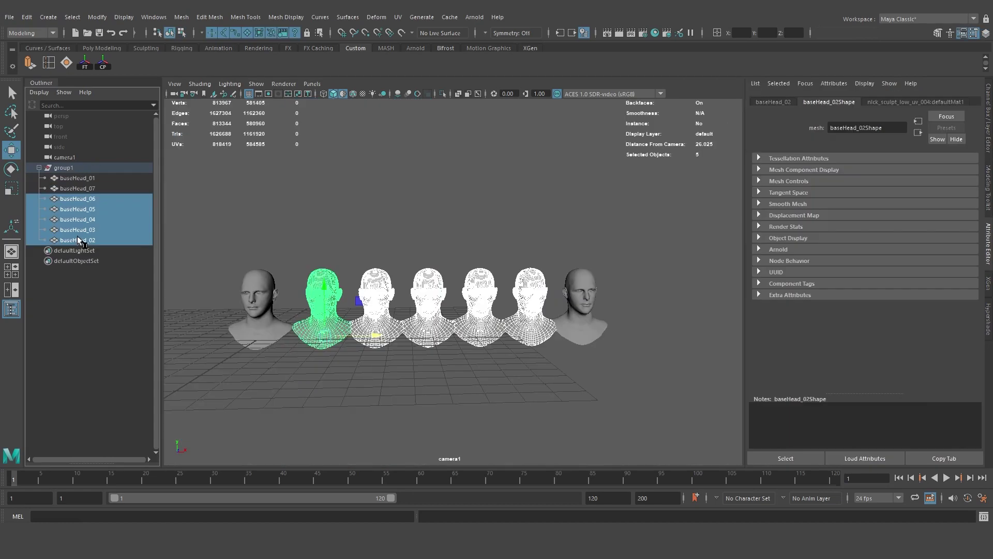
- Group baseHead_02 through baseHead_06, and nest baseHead_02 through baseHead_05 in a further group inside it
{"action": "left_click", "coordinate": [48, 200]}
{"action": "left_click", "coordinate": [81, 219]}
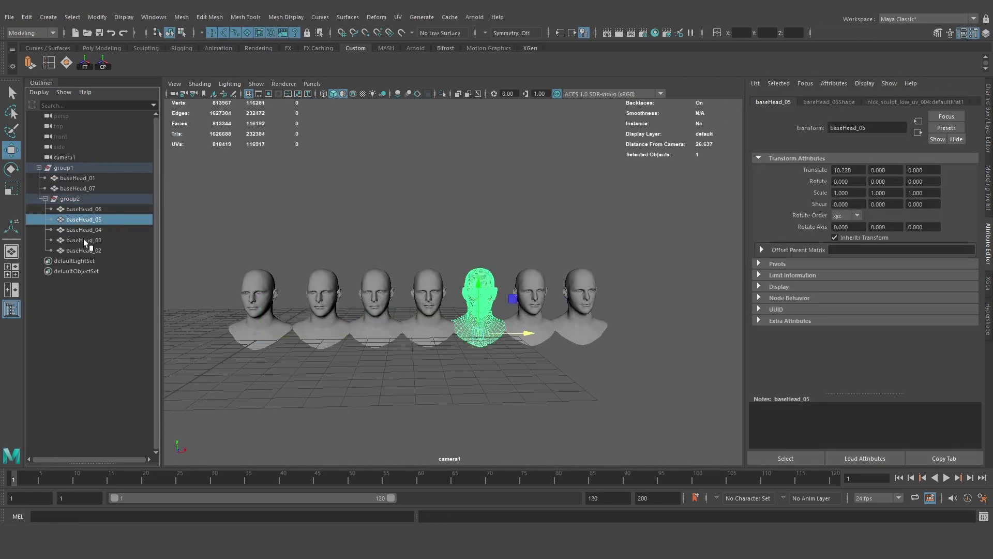
{"action": "left_click", "coordinate": [83, 250], "text": "shift"}
{"action": "key", "text": "ctrl+g"}
{"action": "left_click_drag", "start_coordinate": [85, 243], "coordinate": [85, 260]}
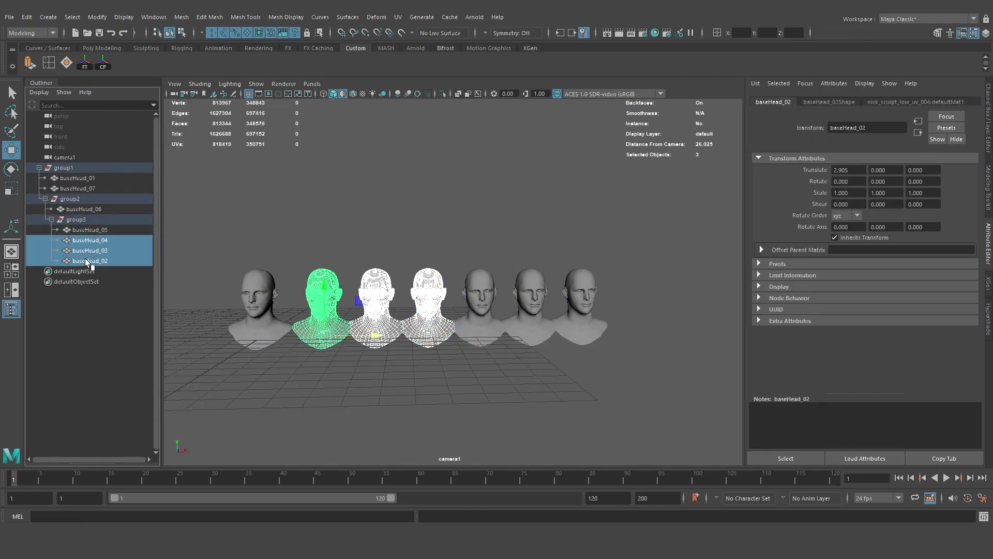
{"action": "left_click", "coordinate": [247, 245]}
{"action": "scroll", "coordinate": [284, 219], "scroll_direction": "down", "scroll_amount": 3}
{"action": "left_click", "coordinate": [119, 259]}
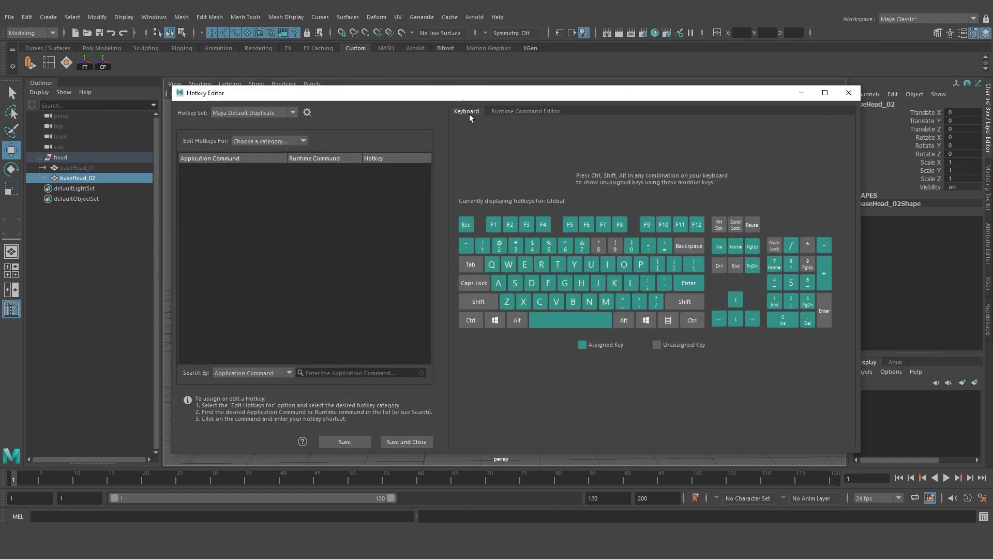
- Look over the Hotkey Editor's keyboard layout and runtime command pages and the hotkey category choices
{"action": "left_click_drag", "start_coordinate": [458, 98], "coordinate": [454, 114]}
{"action": "left_click", "coordinate": [535, 126]}
{"action": "left_click", "coordinate": [467, 127]}
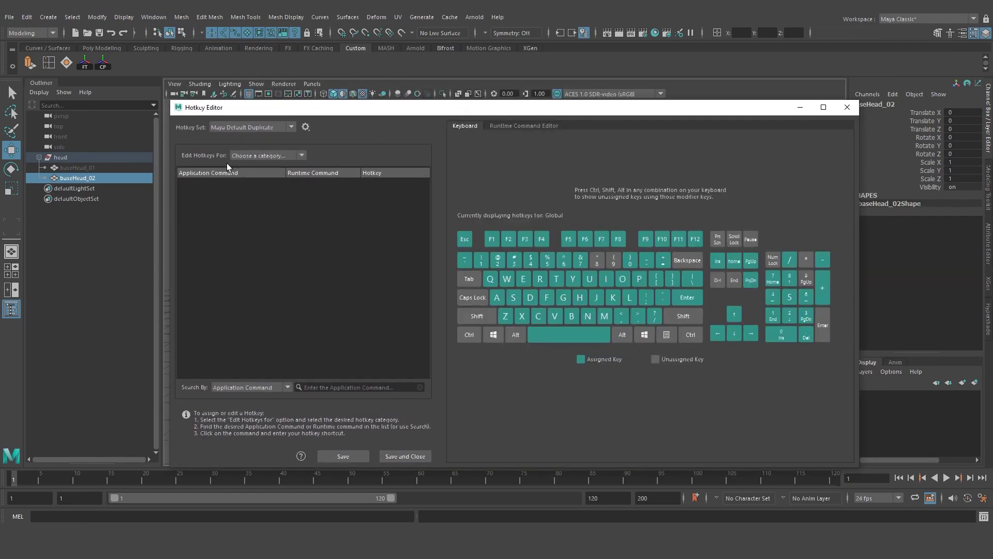
{"action": "left_click", "coordinate": [238, 157]}
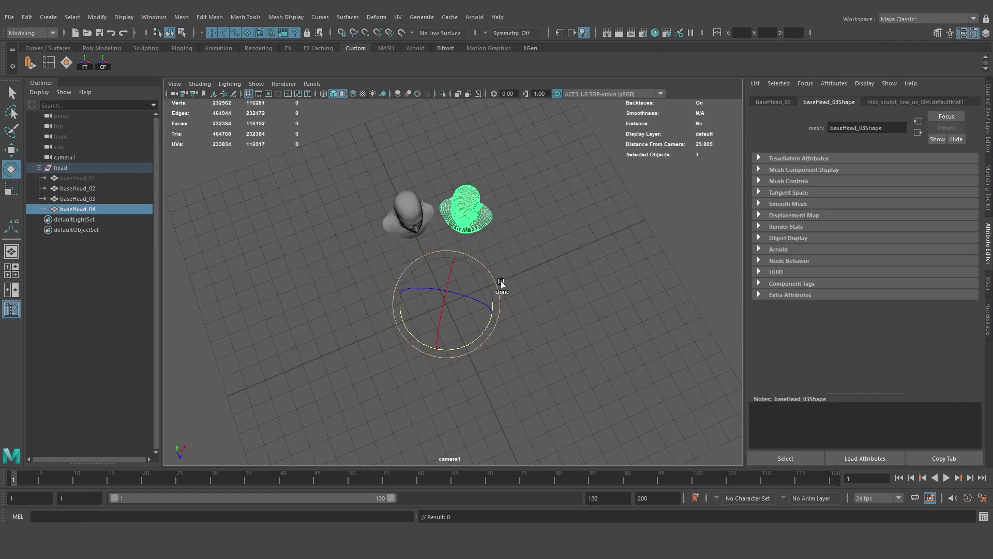
- Repeat Duplicate with Transform on baseHead_04 to add seven more heads around the circle
{"action": "key", "text": "shift+d"}
{"action": "key", "text": "shift+d"}
{"action": "key", "text": "shift+d"}
{"action": "key", "text": "shift+d"}
{"action": "key", "text": "shift+d"}
{"action": "key", "text": "shift+d"}
{"action": "key", "text": "shift+d"}
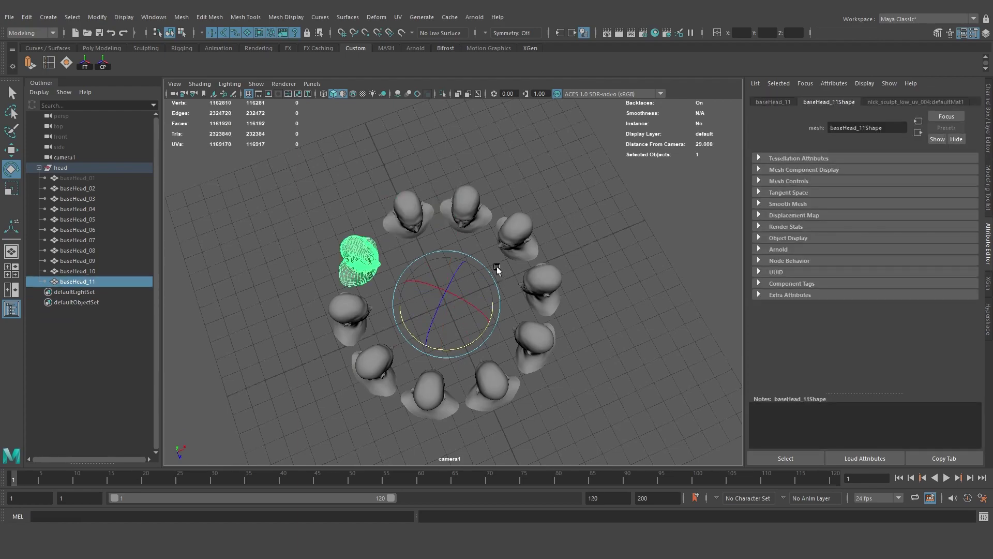
{"action": "left_click_drag", "start_coordinate": [496, 269], "coordinate": [585, 277], "text": "alt"}
{"action": "key", "text": "w"}
{"action": "left_click", "coordinate": [476, 270]}
{"action": "scroll", "coordinate": [477, 278], "scroll_direction": "up", "scroll_amount": 4}
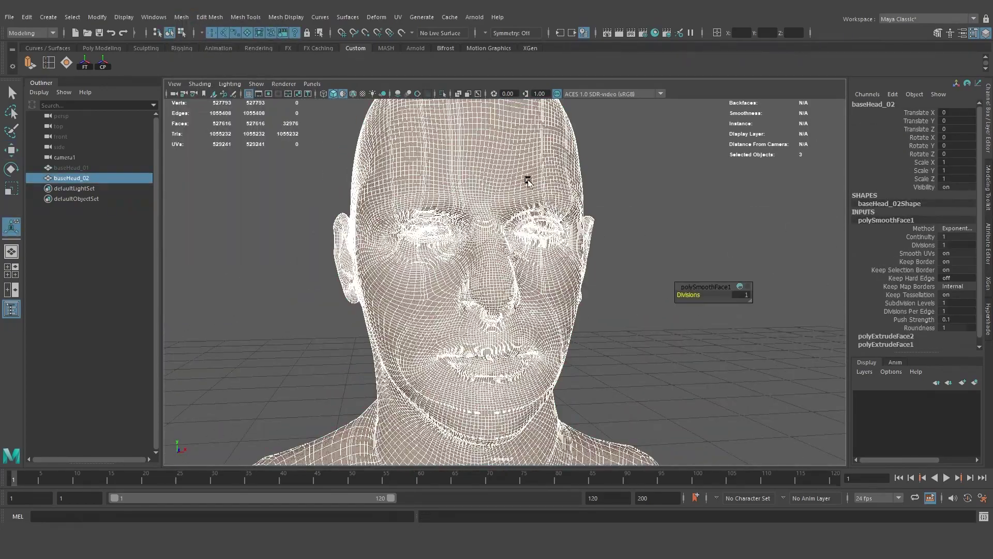
- Retopologize the remeshed baseHead_02 and separate it into a head piece and a bust piece
{"action": "key", "text": "alt+shift+d"}
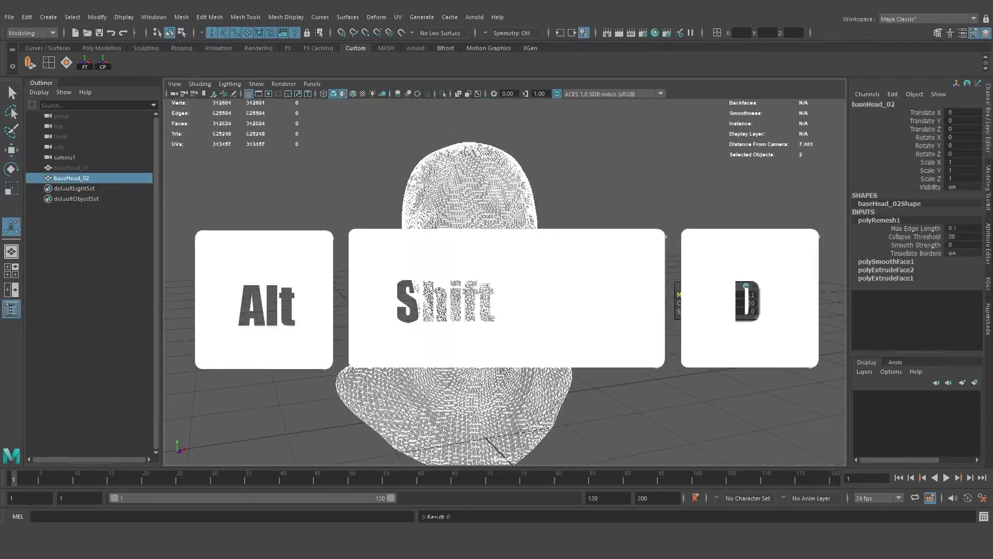
{"action": "left_click", "coordinate": [182, 17]}
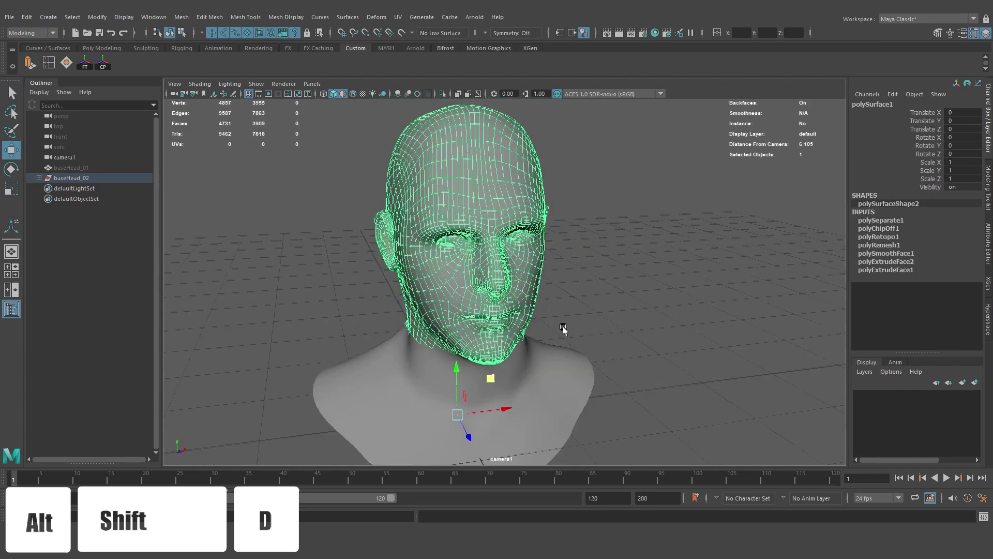
{"action": "left_click", "coordinate": [210, 17]}
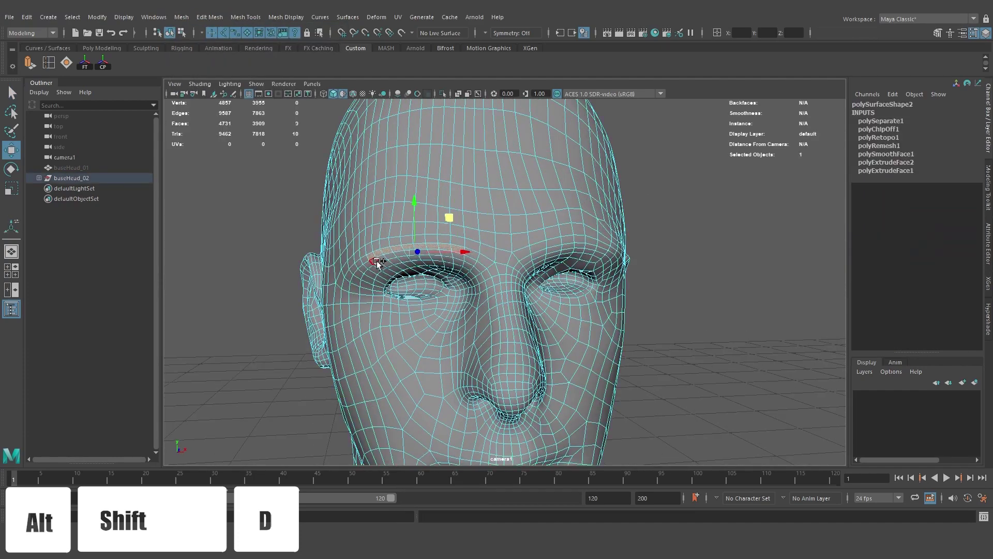
- Delete the construction history of both the head and bust pieces and select the head piece
{"action": "left_click_drag", "start_coordinate": [424, 243], "coordinate": [529, 281], "text": "alt"}
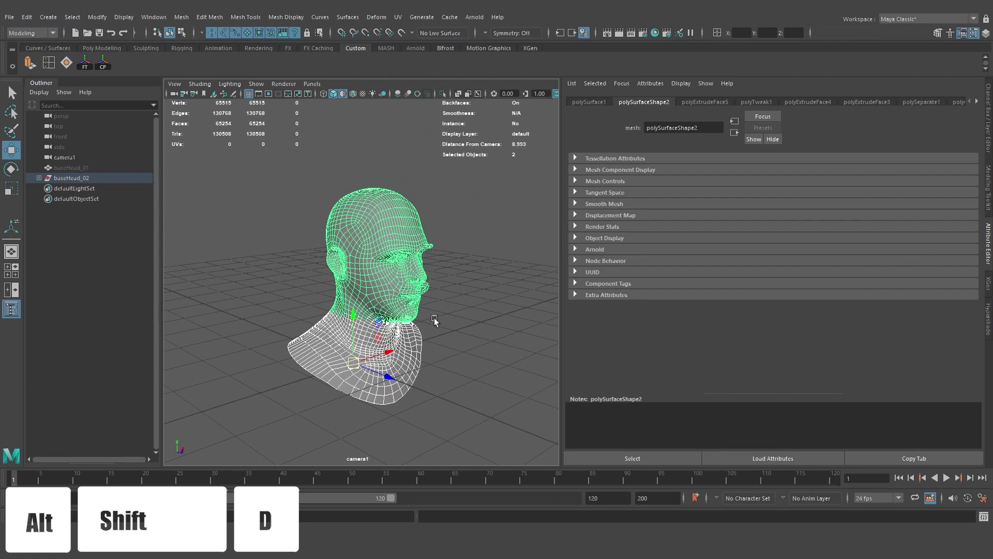
{"action": "key", "text": "alt+shift+d"}
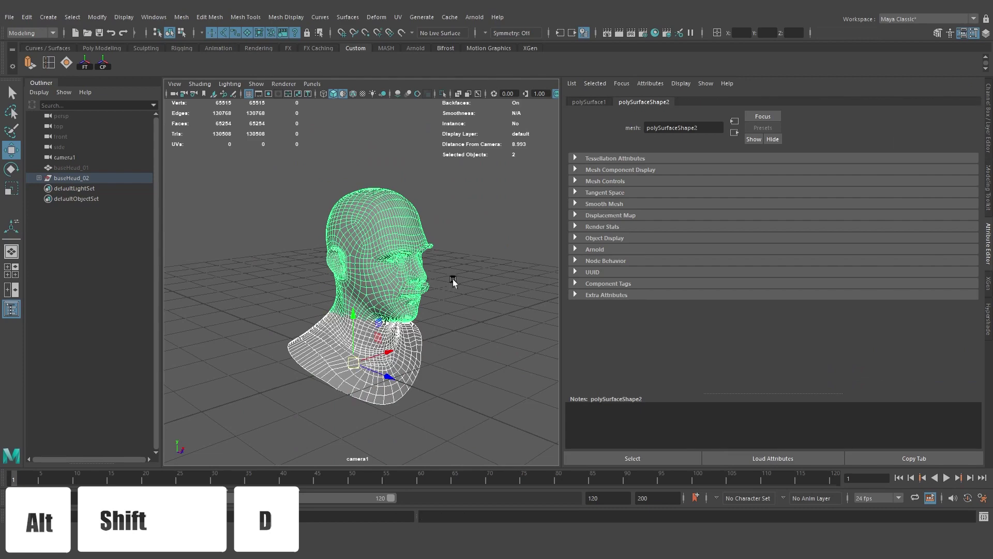
{"action": "left_click", "coordinate": [452, 279]}
{"action": "left_click", "coordinate": [396, 287]}
{"action": "left_click", "coordinate": [362, 337]}
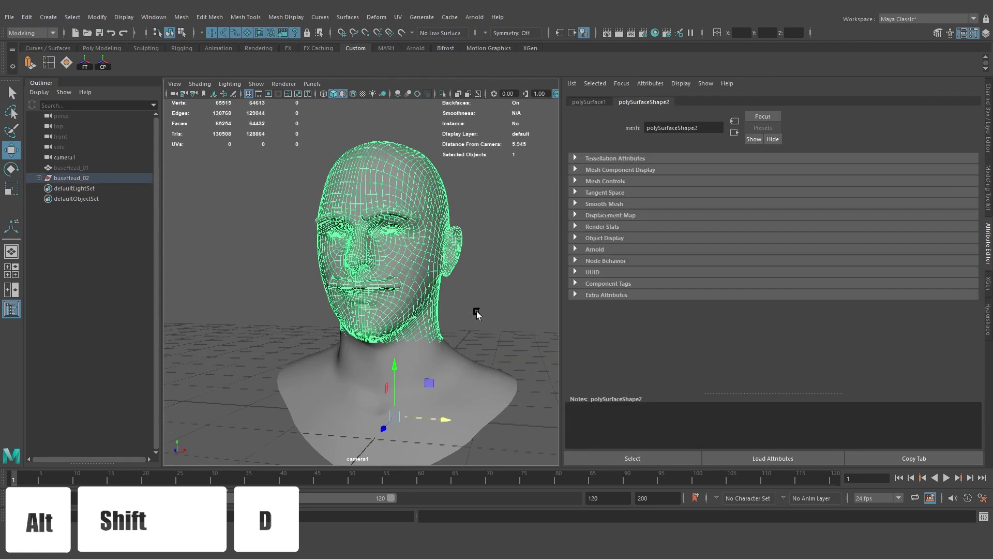
{"action": "left_click", "coordinate": [489, 284]}
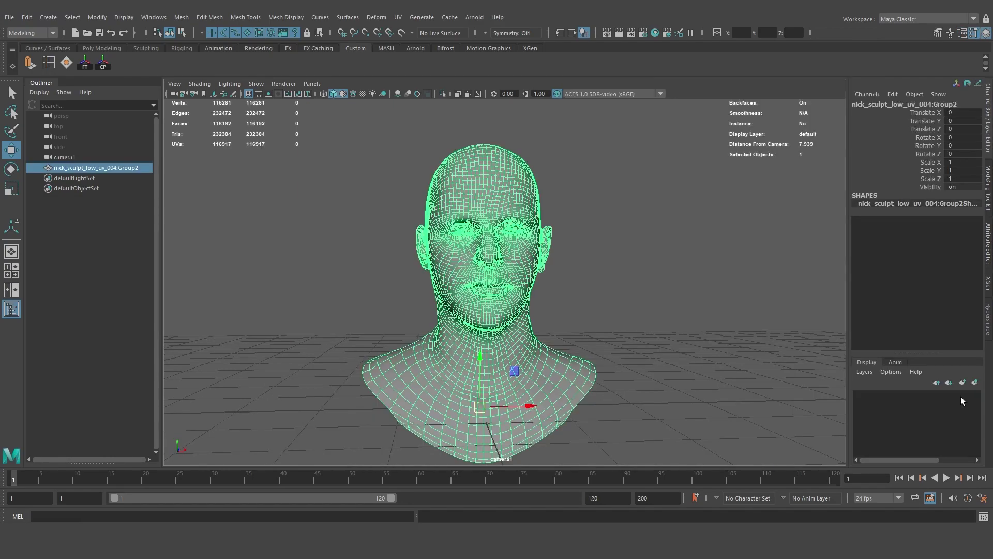
- Select the block of faces covering the tip of the nose on the original head mesh
{"action": "left_click", "coordinate": [594, 310]}
{"action": "key", "text": "g"}
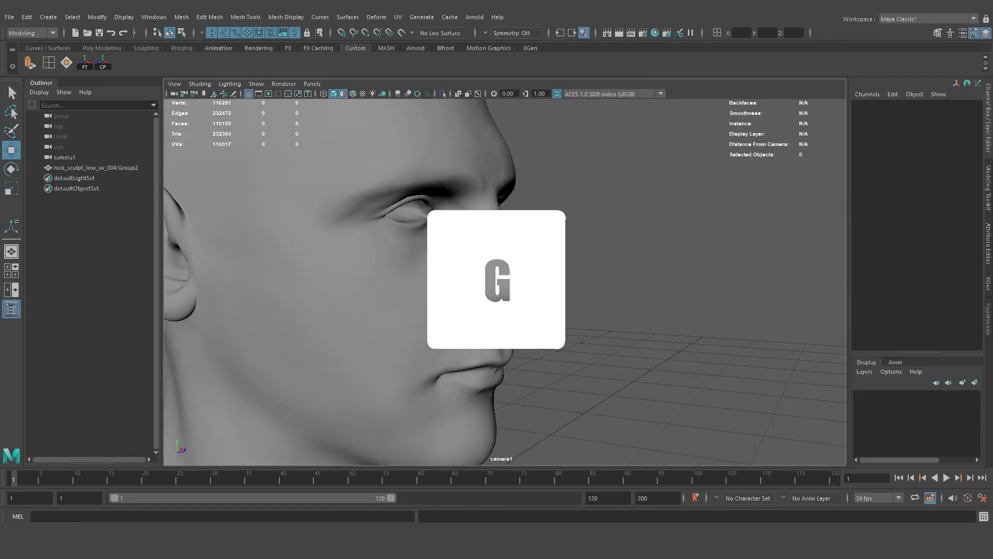
{"action": "left_click", "coordinate": [489, 269]}
{"action": "left_click_drag", "start_coordinate": [489, 269], "coordinate": [526, 264], "text": "alt"}
{"action": "right_click_drag", "start_coordinate": [525, 264], "coordinate": [526, 235]}
{"action": "mouse_move", "coordinate": [534, 252]}
{"action": "left_mouse_down"}
{"action": "mouse_move", "coordinate": [548, 278]}
{"action": "mouse_move", "coordinate": [506, 283]}
{"action": "mouse_move", "coordinate": [559, 291]}
{"action": "left_mouse_up"}
{"action": "scroll", "coordinate": [580, 313], "scroll_direction": "down", "scroll_amount": 4}
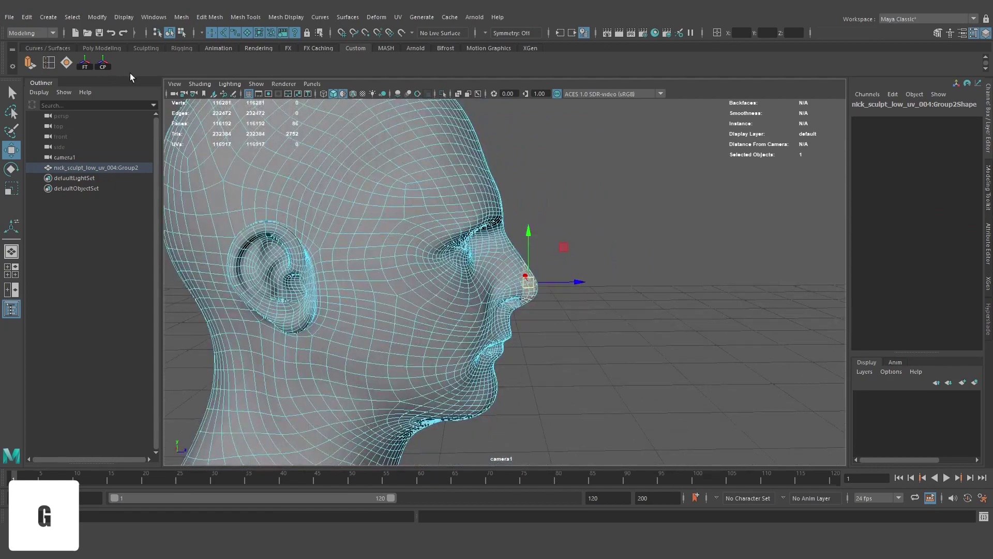
- Extrude the nose-tip faces repeatedly, moving and rotating each extrusion to form a long, upward-curving nose
{"action": "left_click", "coordinate": [209, 20]}
{"action": "left_click", "coordinate": [230, 115]}
{"action": "left_click_drag", "start_coordinate": [605, 235], "coordinate": [511, 236], "text": "alt"}
{"action": "key", "text": "w"}
{"action": "key", "text": "r"}
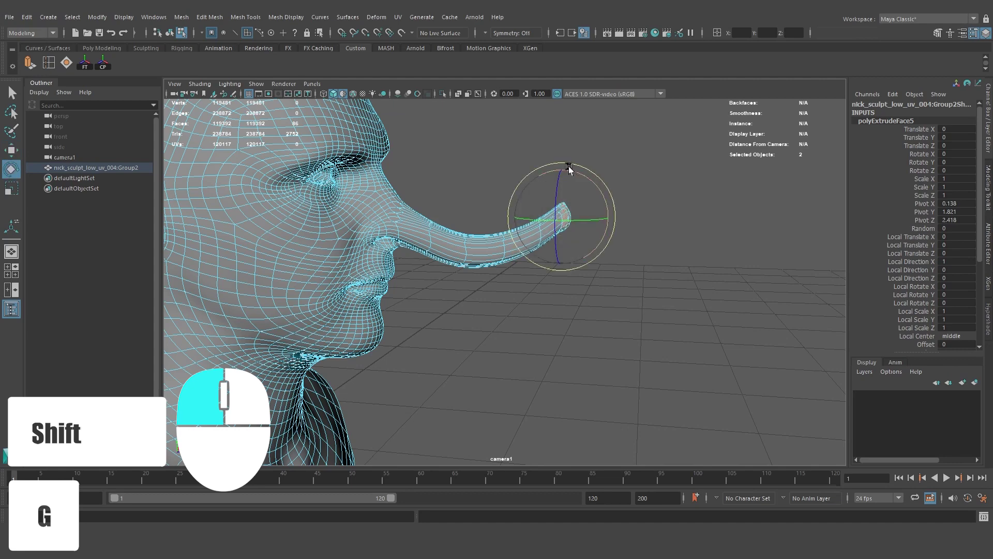
{"action": "right_click_drag", "start_coordinate": [463, 239], "coordinate": [499, 215]}
{"action": "left_click", "coordinate": [641, 197]}
{"action": "left_click_drag", "start_coordinate": [641, 197], "coordinate": [393, 222], "text": "alt"}
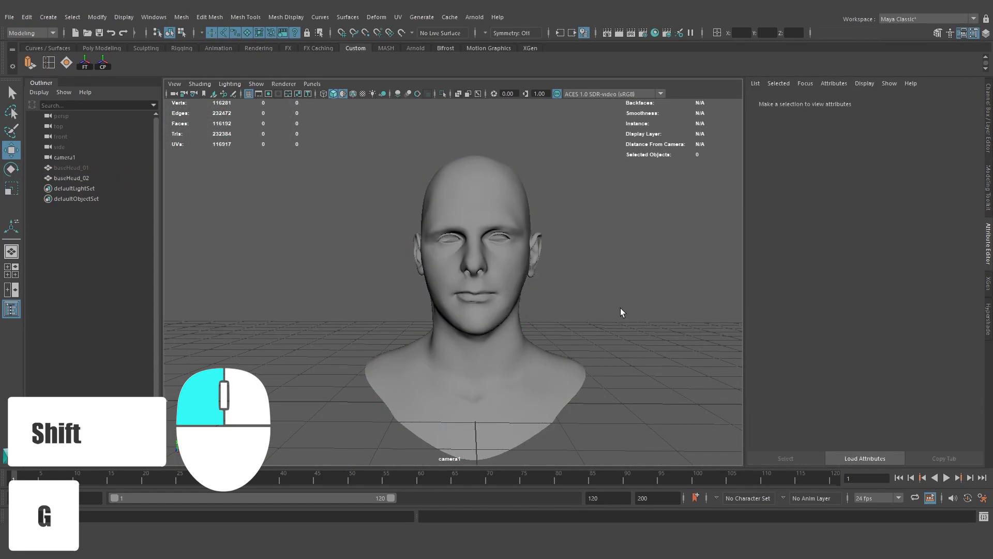
- Put baseHead_02 into component mode, switch to edge selection and pick edges across the face
{"action": "left_click", "coordinate": [481, 269]}
{"action": "key", "text": "F8"}
{"action": "key", "text": "F8"}
{"action": "key", "text": "F8"}
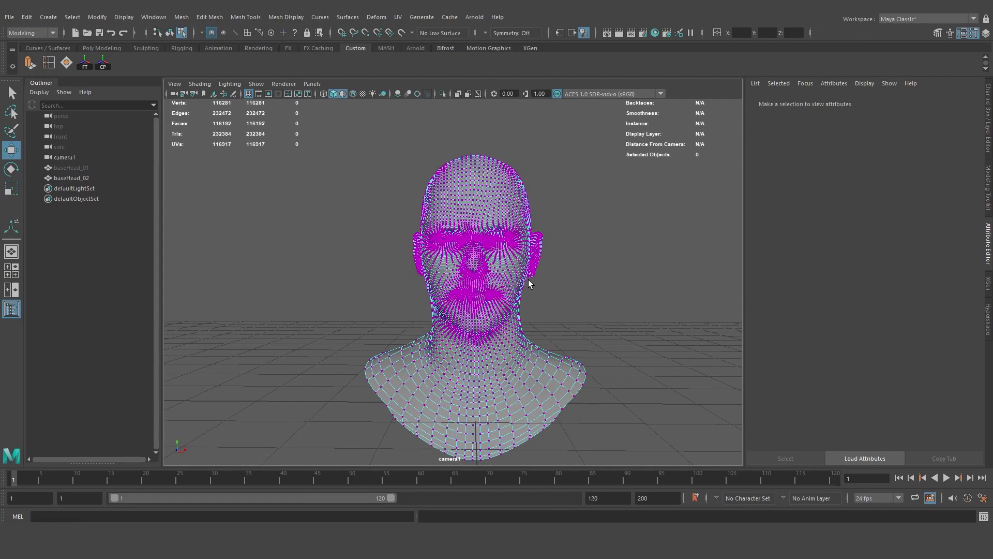
{"action": "key", "text": "F10"}
{"action": "scroll", "coordinate": [503, 285], "scroll_direction": "up", "scroll_amount": 10}
{"action": "left_click", "coordinate": [469, 282]}
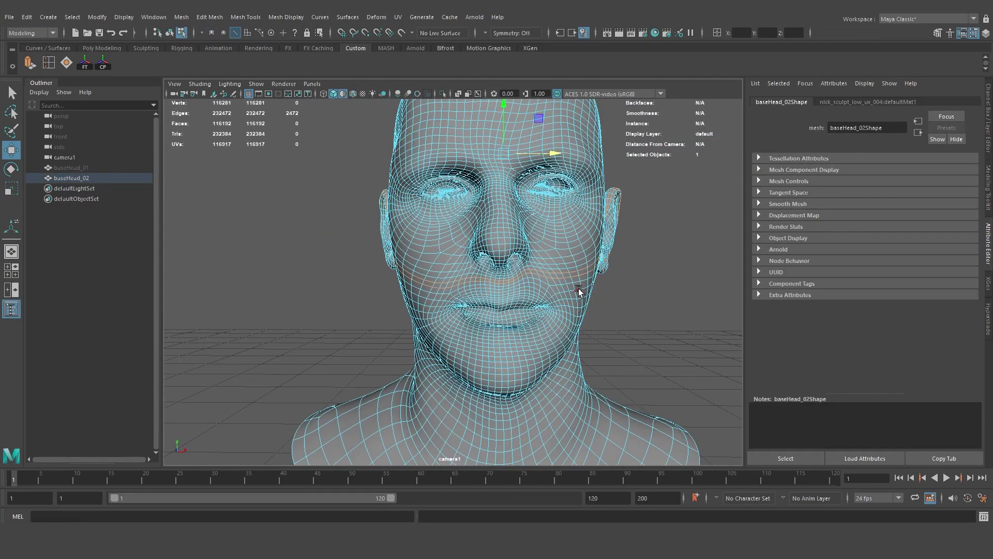
- Switch from face to UV selection, select a patch of UVs on the cheek and show it in the UV Editor
{"action": "key", "text": "F11"}
{"action": "scroll", "coordinate": [578, 287], "scroll_direction": "up", "scroll_amount": 5}
{"action": "left_click", "coordinate": [501, 276]}
{"action": "left_click", "coordinate": [433, 222]}
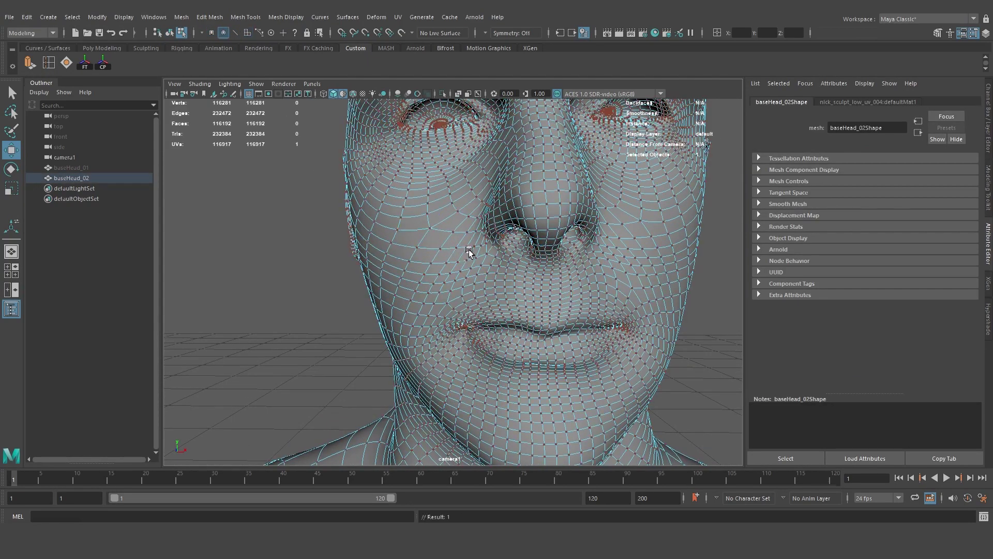
{"action": "left_click_drag", "start_coordinate": [396, 243], "coordinate": [437, 271]}
{"action": "left_click", "coordinate": [398, 18]}
{"action": "left_click", "coordinate": [439, 44]}
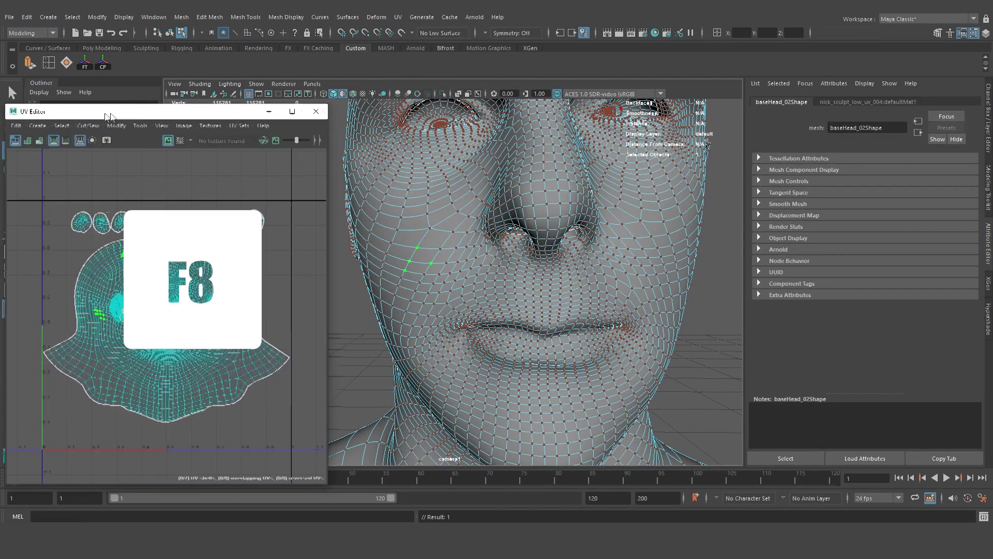
- Cycle the head through vertex, edge, face and UV selection modes and return to object mode
{"action": "key", "text": "F9"}
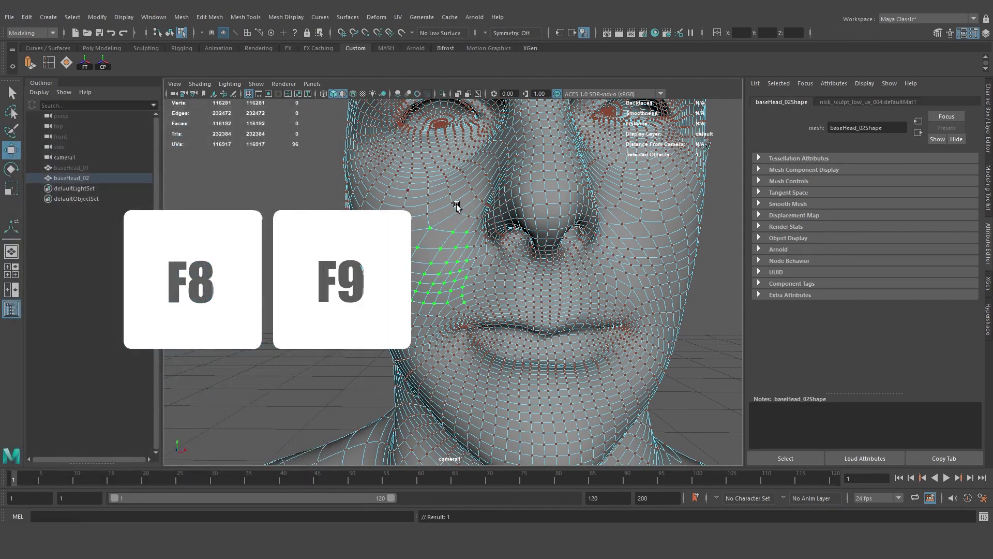
{"action": "key", "text": "F10"}
{"action": "key", "text": "F11"}
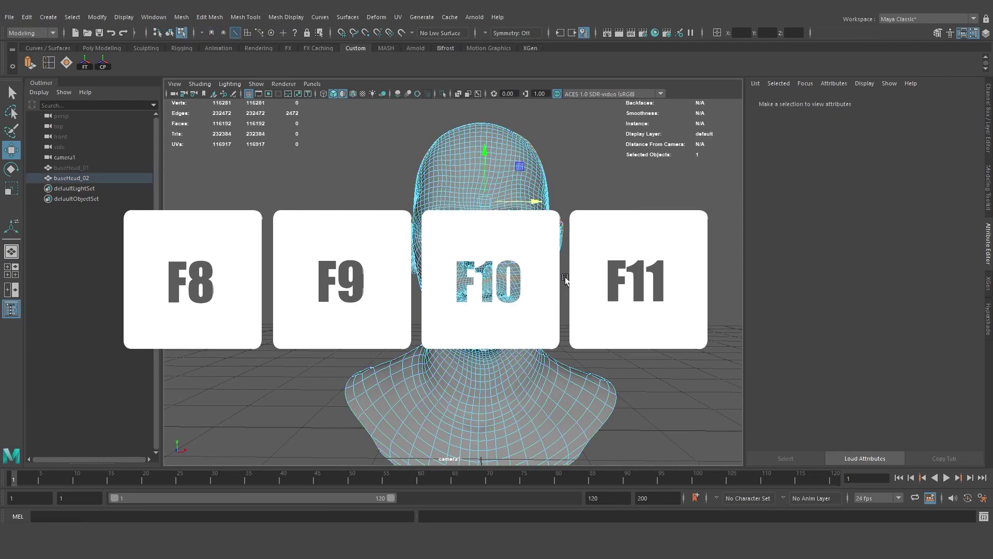
{"action": "key", "text": "F12"}
{"action": "key", "text": "F8"}
{"action": "middle_click_drag", "start_coordinate": [492, 357], "coordinate": [482, 282], "text": "alt"}
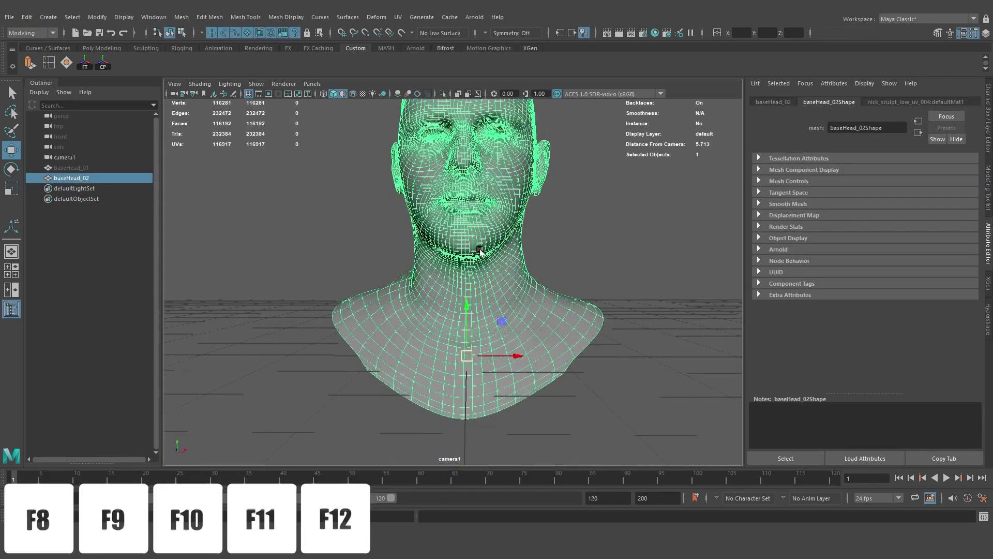
- Select the edge loop running around the lower neck of baseHead_02
{"action": "right_click_drag", "start_coordinate": [466, 283], "coordinate": [481, 233], "text": "alt"}
{"action": "left_click_drag", "start_coordinate": [481, 233], "coordinate": [414, 258], "text": "alt"}
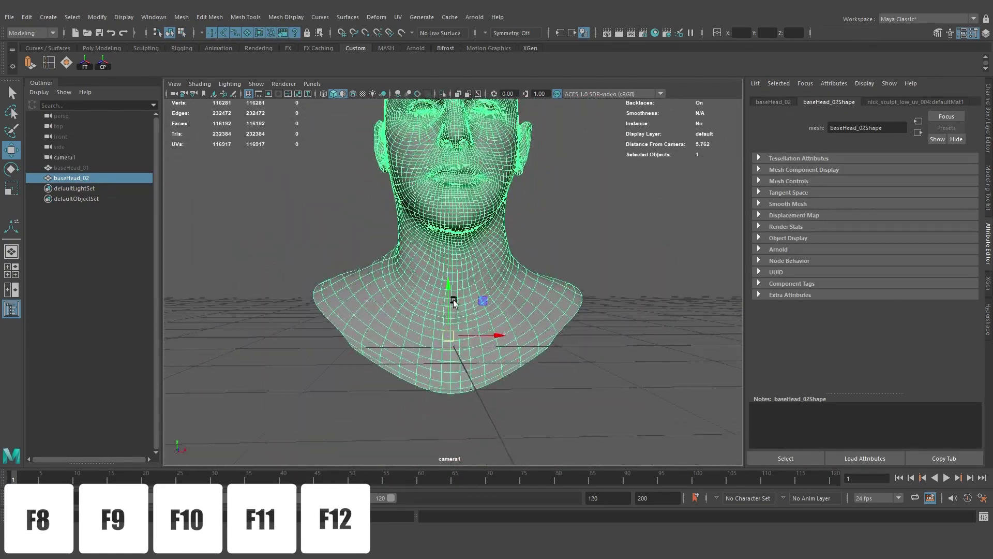
{"action": "scroll", "coordinate": [415, 259], "scroll_direction": "up", "scroll_amount": 3}
{"action": "double_click", "coordinate": [401, 250]}
{"action": "scroll", "coordinate": [401, 251], "scroll_direction": "up", "scroll_amount": 4}
{"action": "middle_click_drag", "start_coordinate": [401, 251], "coordinate": [442, 309], "text": "alt"}
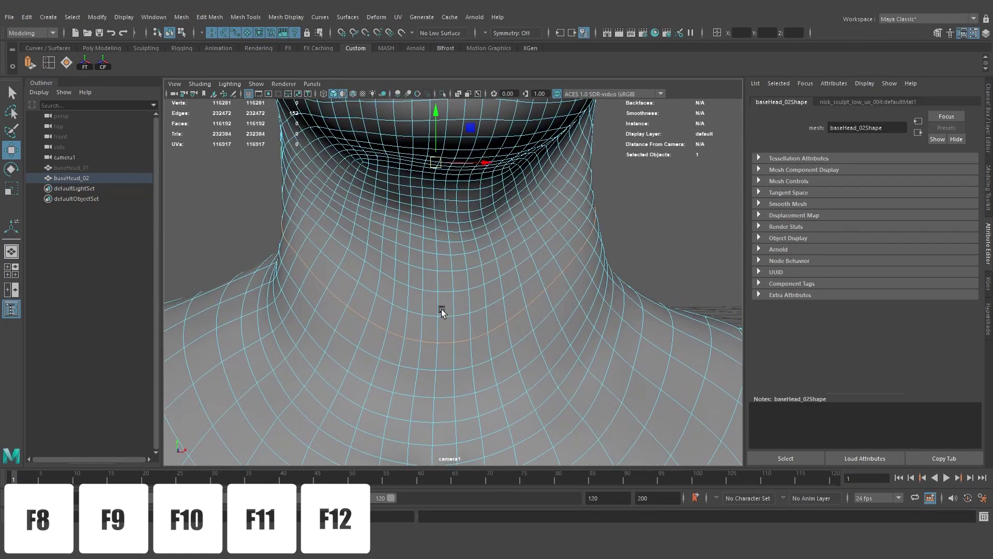
- Convert the neck edge-loop selection to vertices, faces and UVs, and return the head to object mode
{"action": "key", "text": "F9"}
{"action": "left_click_drag", "start_coordinate": [443, 308], "coordinate": [468, 288], "text": "alt"}
{"action": "key", "text": "ctrl+F11"}
{"action": "key", "text": "ctrl+F12"}
{"action": "right_click_drag", "start_coordinate": [468, 288], "coordinate": [490, 288], "text": "alt"}
{"action": "left_click_drag", "start_coordinate": [490, 288], "coordinate": [466, 290], "text": "alt"}
{"action": "right_click_drag", "start_coordinate": [454, 263], "coordinate": [497, 248]}
{"action": "right_click_drag", "start_coordinate": [498, 249], "coordinate": [450, 204], "text": "alt"}
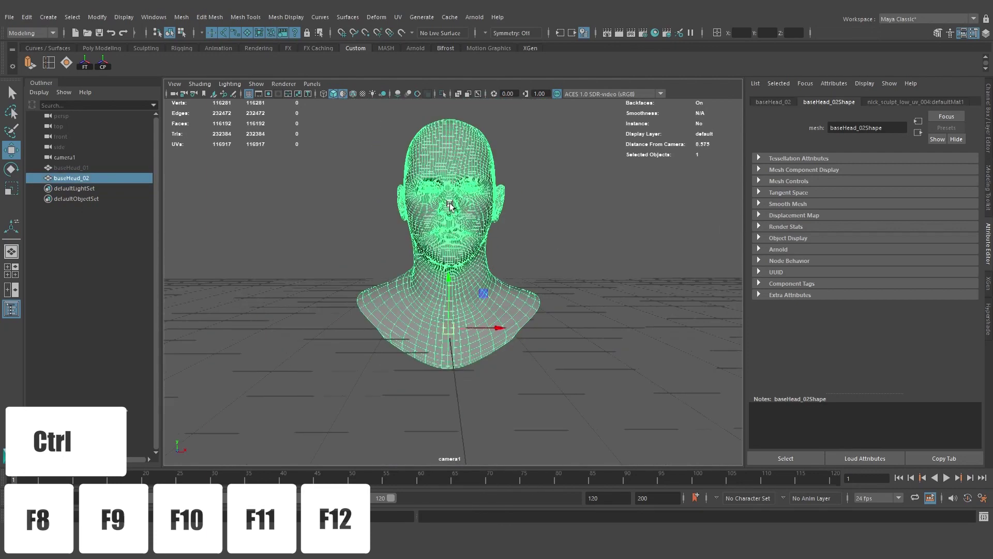
- Create a polygon cylinder and move it along X until it stands clear of the head
{"action": "left_click_drag", "start_coordinate": [450, 204], "coordinate": [489, 210], "text": "alt"}
{"action": "left_click", "coordinate": [48, 17]}
{"action": "mouse_move", "coordinate": [78, 53]}
{"action": "left_click", "coordinate": [221, 79]}
{"action": "right_click_drag", "start_coordinate": [455, 249], "coordinate": [399, 249], "text": "alt"}
{"action": "left_click_drag", "start_coordinate": [398, 248], "coordinate": [389, 312], "text": "alt"}
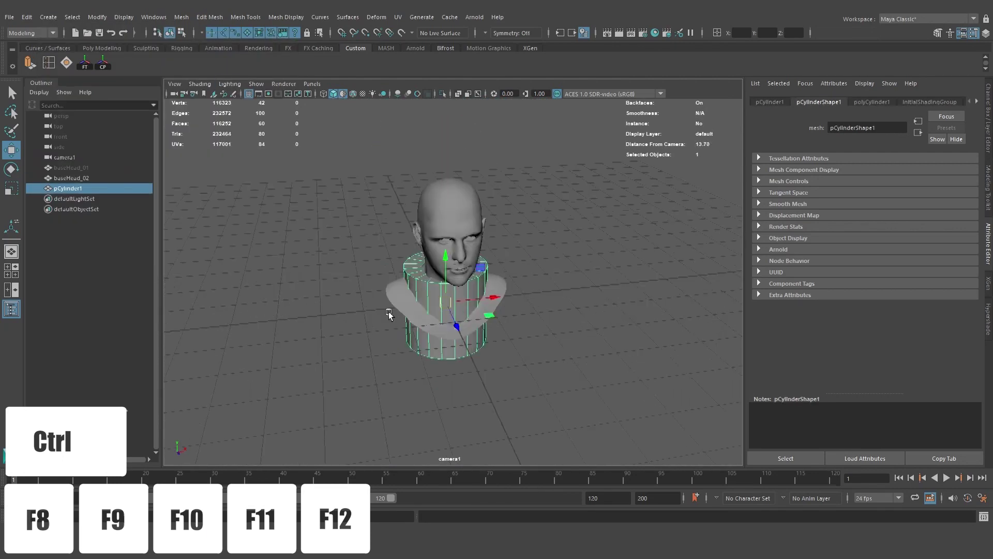
{"action": "left_click_drag", "start_coordinate": [494, 306], "coordinate": [659, 278]}
- Select the centre vertex of the cylinder's top cap and convert the selection to its surrounding faces
{"action": "middle_click_drag", "start_coordinate": [620, 258], "coordinate": [414, 279], "text": "alt"}
{"action": "right_click_drag", "start_coordinate": [362, 282], "coordinate": [441, 284], "text": "alt"}
{"action": "left_click_drag", "start_coordinate": [441, 284], "coordinate": [477, 278], "text": "alt"}
{"action": "left_click", "coordinate": [462, 272]}
{"action": "right_click_drag", "start_coordinate": [465, 275], "coordinate": [445, 255]}
{"action": "key", "text": "ctrl+F11"}
{"action": "left_click_drag", "start_coordinate": [445, 255], "coordinate": [451, 329], "text": "alt"}
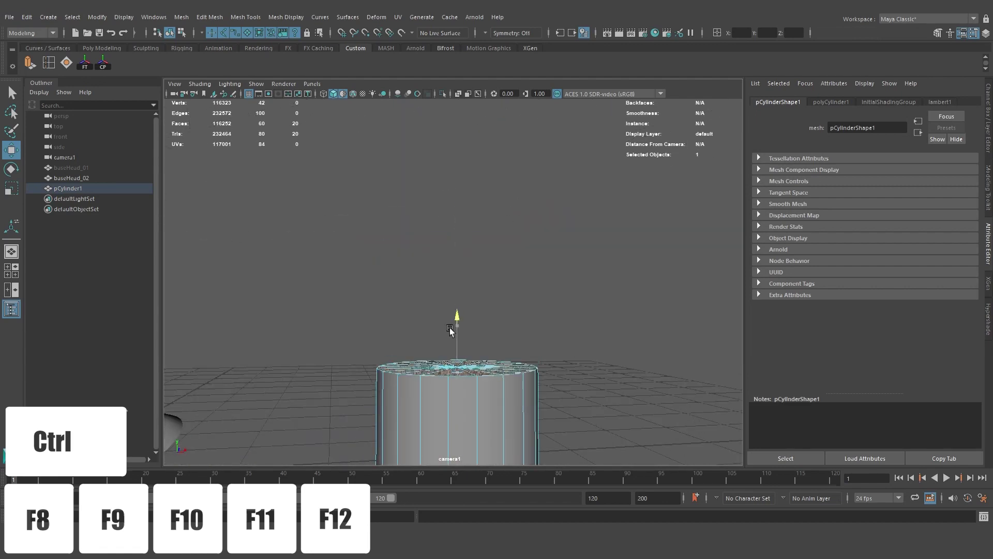
{"action": "right_click_drag", "start_coordinate": [451, 329], "coordinate": [398, 290], "text": "alt"}
{"action": "left_click_drag", "start_coordinate": [398, 290], "coordinate": [370, 338], "text": "alt"}
{"action": "right_click_drag", "start_coordinate": [370, 337], "coordinate": [466, 346], "text": "alt"}
{"action": "left_click_drag", "start_coordinate": [466, 347], "coordinate": [469, 254], "text": "alt"}
{"action": "right_click_drag", "start_coordinate": [469, 254], "coordinate": [497, 269], "text": "alt"}
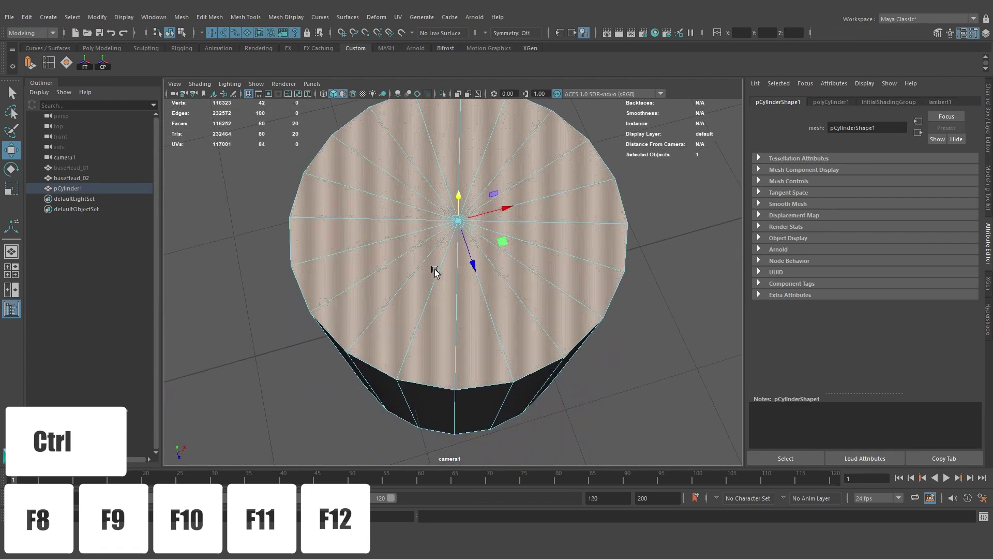
- Convert the cap faces to an edge selection and try moving those edges upward
{"action": "key", "text": "ctrl+F10"}
{"action": "right_click_drag", "start_coordinate": [426, 274], "coordinate": [396, 266], "text": "alt"}
{"action": "left_click_drag", "start_coordinate": [396, 267], "coordinate": [417, 251], "text": "alt"}
{"action": "left_click_drag", "start_coordinate": [452, 293], "coordinate": [449, 241]}
{"action": "key", "text": "ctrl+z"}
- Convert the cap's centre vertex to its connected edges, delete those edges with their vertex and return to object mode
{"action": "key", "text": "F9"}
{"action": "left_click", "coordinate": [439, 291]}
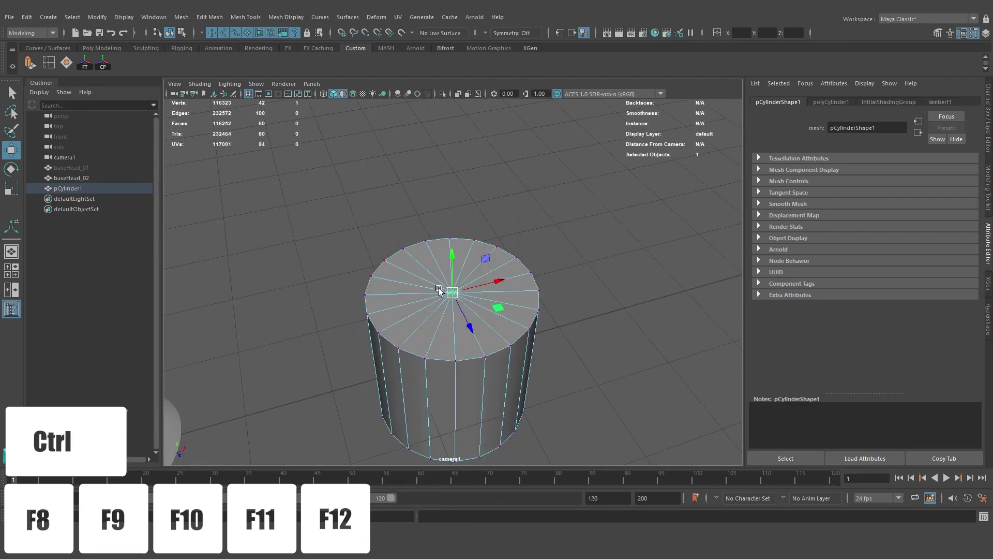
{"action": "key", "text": "ctrl+F10"}
{"action": "left_click_drag", "start_coordinate": [442, 293], "coordinate": [462, 274], "text": "alt"}
{"action": "left_click_drag", "start_coordinate": [458, 266], "coordinate": [458, 216]}
{"action": "key", "text": "ctrl+z"}
{"action": "right_click_drag", "start_coordinate": [457, 279], "coordinate": [407, 296], "text": "alt"}
{"action": "key", "text": "ctrl+Delete"}
{"action": "left_click_drag", "start_coordinate": [408, 296], "coordinate": [439, 323], "text": "alt"}
{"action": "key", "text": "3"}
{"action": "key", "text": "F8"}
{"action": "right_click_drag", "start_coordinate": [497, 267], "coordinate": [351, 229], "text": "alt"}
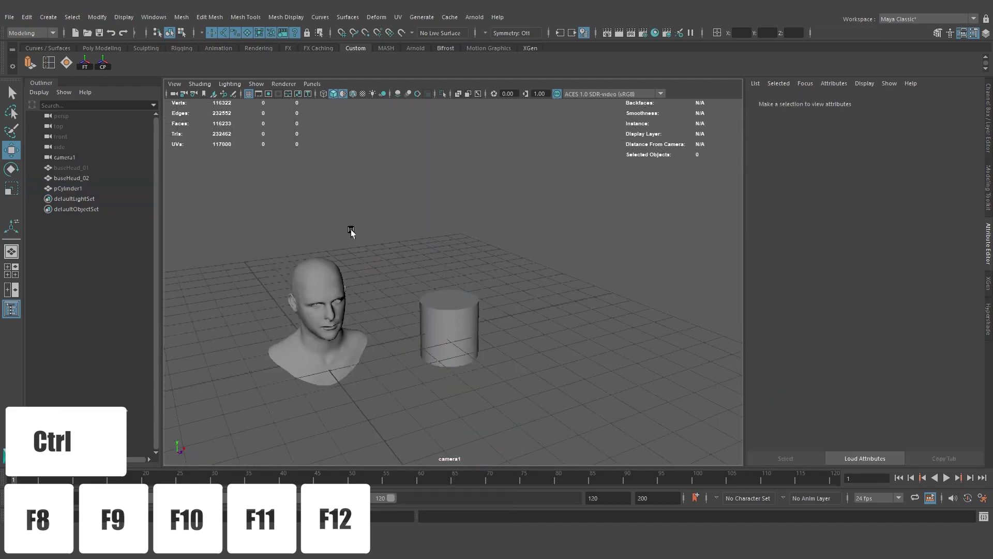
- Delete the cylinder from the scene
{"action": "left_click", "coordinate": [445, 329]}
{"action": "key", "text": "Delete"}
{"action": "left_click", "coordinate": [514, 321]}
- Switch the head mesh to face selection and select the band of faces along the bust's lower edge
{"action": "left_click_drag", "start_coordinate": [514, 321], "coordinate": [391, 258], "text": "alt"}
{"action": "right_click", "coordinate": [391, 258]}
{"action": "right_click_drag", "start_coordinate": [392, 258], "coordinate": [391, 286]}
{"action": "left_click", "coordinate": [248, 281]}
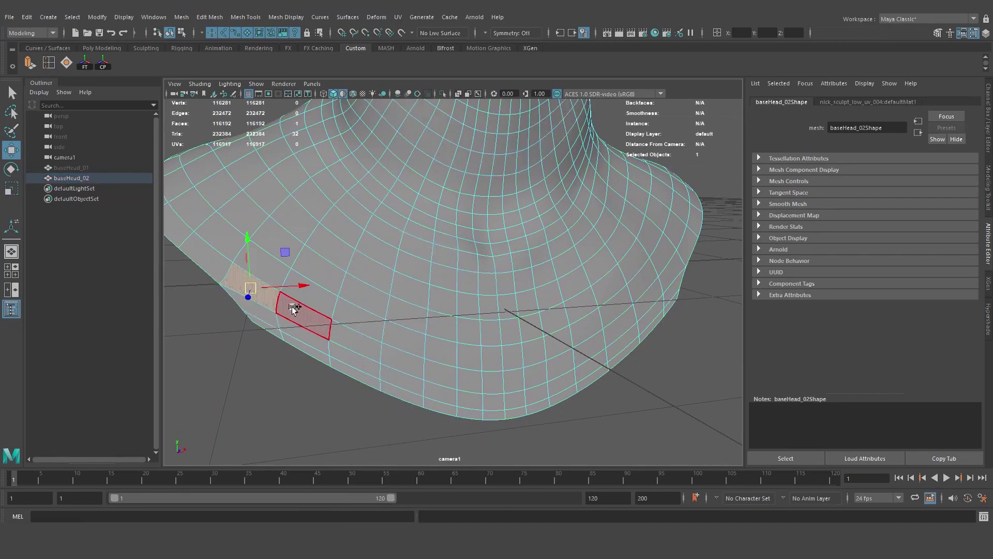
{"action": "double_click", "coordinate": [292, 306], "text": "shift"}
{"action": "left_click_drag", "start_coordinate": [292, 306], "coordinate": [372, 272], "text": "alt"}
{"action": "mouse_move", "coordinate": [373, 272]}
{"action": "right_mouse_down", "text": "alt"}
{"action": "mouse_move", "coordinate": [314, 259]}
{"action": "mouse_move", "coordinate": [377, 278]}
{"action": "right_mouse_up", "text": "alt"}
- Grow the selected face band repeatedly up the bust
{"action": "key", "text": "shift+period"}
{"action": "key", "text": "shift+period"}
{"action": "key", "text": "shift+period"}
{"action": "key", "text": "shift+period"}
{"action": "key", "text": "shift+period"}
{"action": "key", "text": "shift+period"}
{"action": "key", "text": "shift+period"}
{"action": "key", "text": "shift+period"}
{"action": "key", "text": "shift+period"}
{"action": "key", "text": "shift+period"}
{"action": "key", "text": "shift+period"}
{"action": "key", "text": "shift+period"}
{"action": "key", "text": "shift+period"}
{"action": "key", "text": "shift+period"}
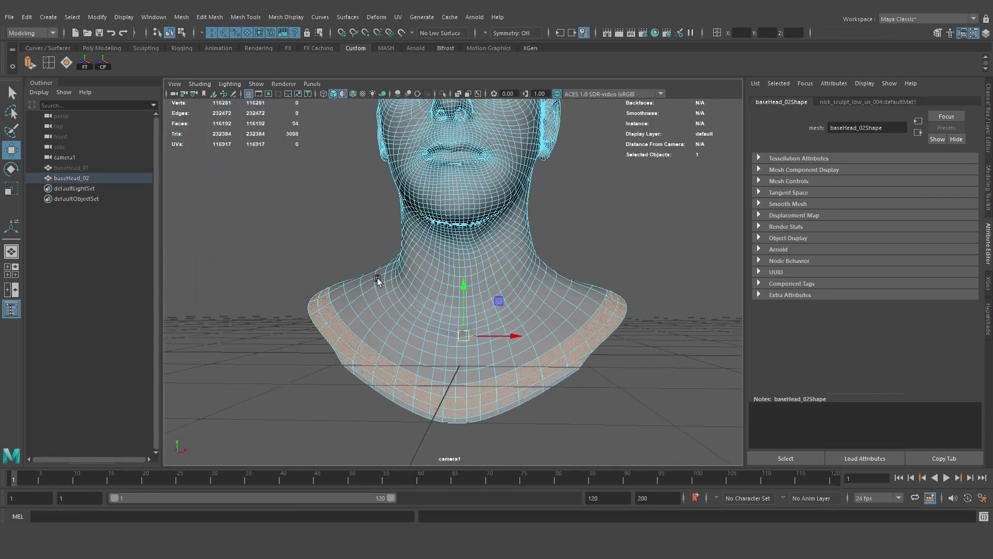
- Shrink the bust's face selection several times, then grow it back up towards the neck
{"action": "key", "text": "shift+comma"}
{"action": "key", "text": "shift+comma"}
{"action": "key", "text": "shift+comma"}
{"action": "key", "text": "shift+comma"}
{"action": "key", "text": "shift+comma"}
{"action": "key", "text": "shift+comma"}
{"action": "key", "text": "shift+comma"}
{"action": "key", "text": "shift+period"}
{"action": "key", "text": "shift+period"}
{"action": "key", "text": "shift+period"}
{"action": "key", "text": "shift+period"}
{"action": "key", "text": "shift+period"}
{"action": "key", "text": "shift+period"}
{"action": "key", "text": "shift+period"}
{"action": "key", "text": "shift+period"}
{"action": "key", "text": "shift+period"}
{"action": "key", "text": "shift+period"}
{"action": "key", "text": "shift+period"}
{"action": "key", "text": "shift+period"}
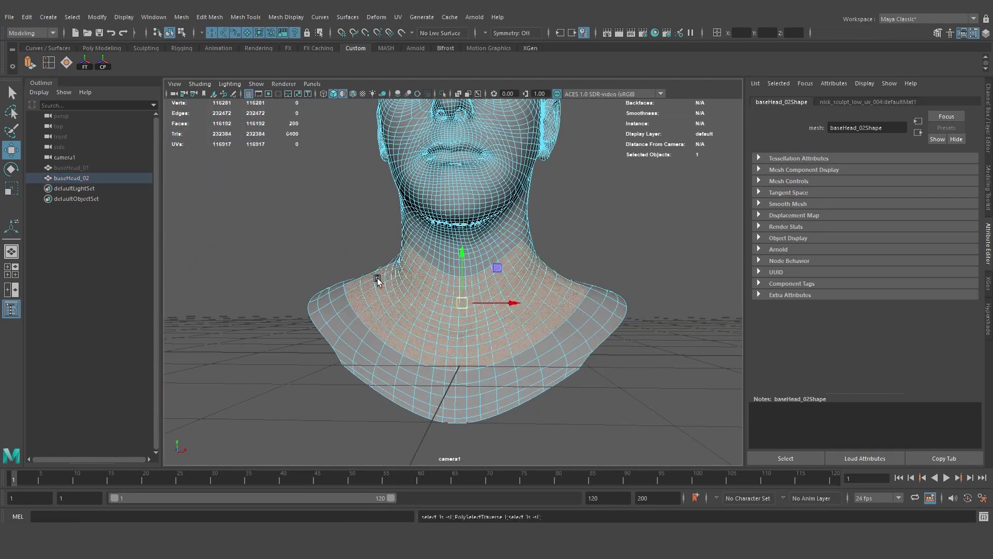
- Switch to edge selection, select a single edge on the chest, and grow and shrink the selection around it
{"action": "right_click_drag", "start_coordinate": [378, 278], "coordinate": [323, 259], "text": "alt"}
{"action": "left_click_drag", "start_coordinate": [324, 259], "coordinate": [407, 225], "text": "alt"}
{"action": "right_click_drag", "start_coordinate": [424, 227], "coordinate": [450, 210]}
{"action": "right_click_drag", "start_coordinate": [362, 238], "coordinate": [414, 224], "text": "alt"}
{"action": "right_click_drag", "start_coordinate": [414, 228], "coordinate": [476, 249], "text": "alt"}
{"action": "left_click", "coordinate": [407, 313]}
{"action": "key", "text": "shift+period"}
{"action": "key", "text": "shift+period"}
{"action": "key", "text": "shift+comma"}
{"action": "left_click_drag", "start_coordinate": [342, 282], "coordinate": [396, 284], "text": "alt"}
- Grow the chest edge selection eight more times, then shrink it seven times
{"action": "key", "text": "shift+period"}
{"action": "key", "text": "shift+period"}
{"action": "key", "text": "shift+period"}
{"action": "key", "text": "shift+period"}
{"action": "key", "text": "shift+period"}
{"action": "key", "text": "shift+period"}
{"action": "key", "text": "shift+period"}
{"action": "key", "text": "shift+period"}
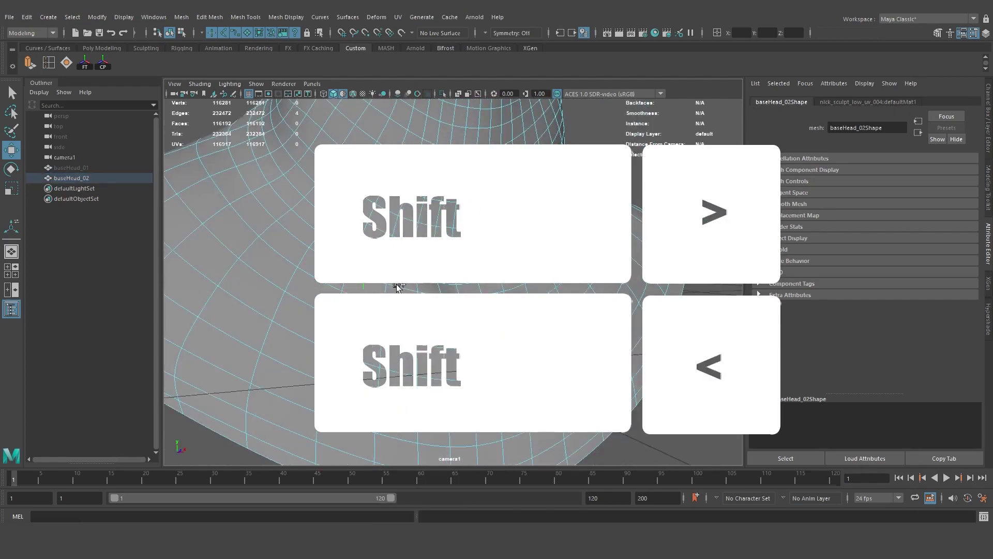
{"action": "key", "text": "shift+comma"}
{"action": "key", "text": "shift+comma"}
{"action": "key", "text": "shift+comma"}
{"action": "key", "text": "shift+comma"}
{"action": "key", "text": "shift+comma"}
{"action": "key", "text": "shift+comma"}
{"action": "key", "text": "shift+comma"}
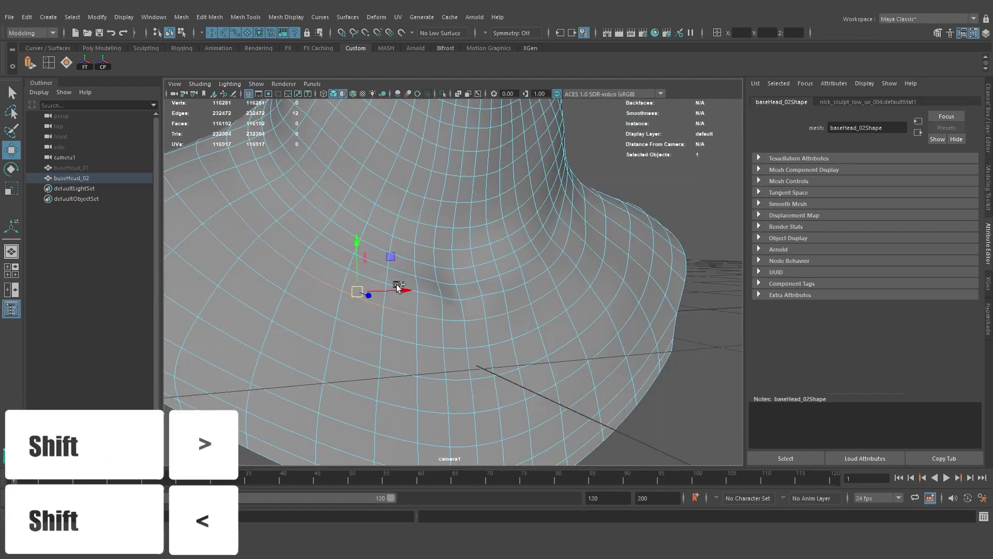
- Switch to face selection, select one face on the chest and grow the selection twice
{"action": "right_click_drag", "start_coordinate": [384, 263], "coordinate": [340, 266]}
{"action": "right_click_drag", "start_coordinate": [357, 275], "coordinate": [358, 302]}
{"action": "left_click", "coordinate": [367, 292]}
{"action": "key", "text": "shift+period"}
{"action": "key", "text": "shift+period"}
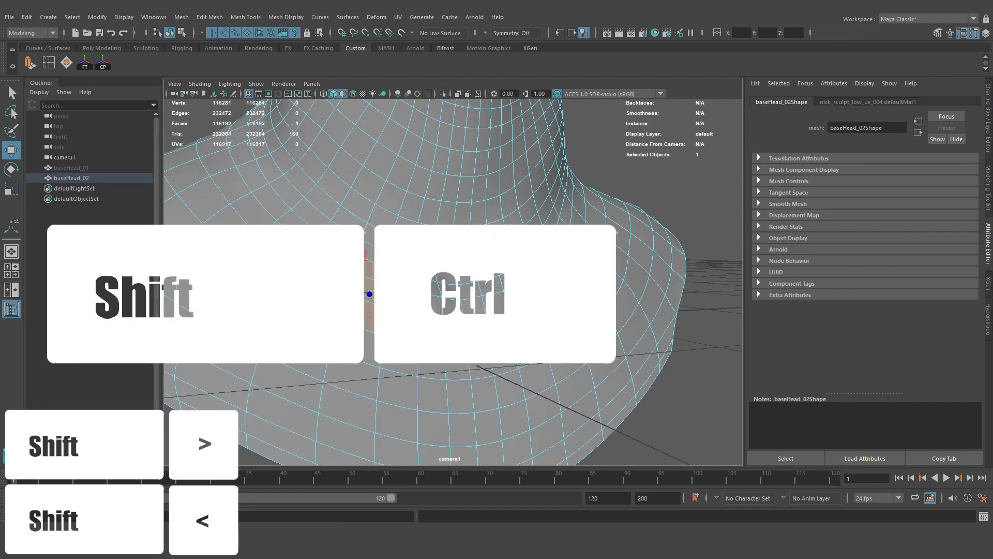
- Select two chest faces, then switch to vertex selection and select a vertex beside them
{"action": "left_click", "coordinate": [402, 301]}
{"action": "left_click", "coordinate": [433, 306], "text": "shift"}
{"action": "right_click_drag", "start_coordinate": [394, 273], "coordinate": [350, 272]}
{"action": "left_click", "coordinate": [384, 305]}
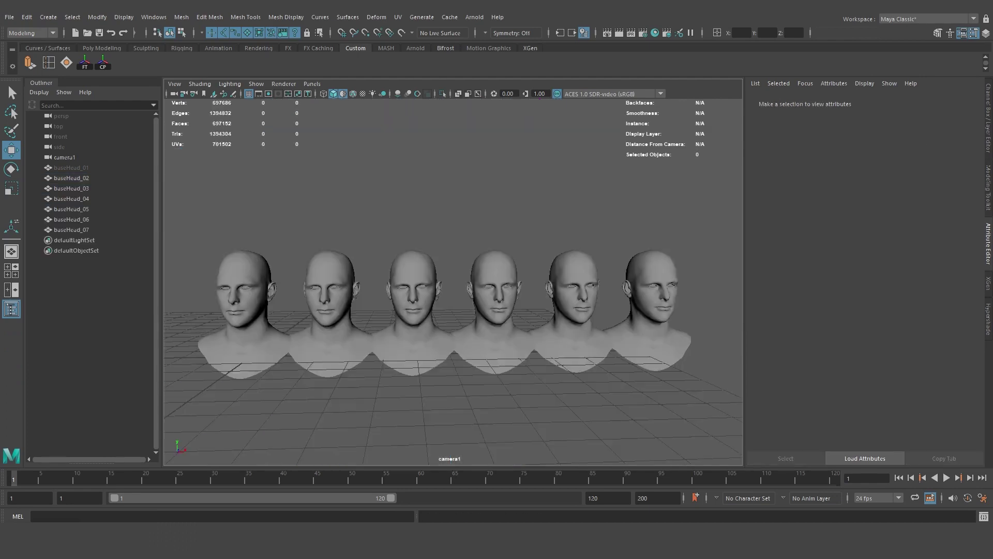
- Group the baseHead objects and nest further groups of heads inside that group
{"action": "left_click_drag", "start_coordinate": [81, 229], "coordinate": [67, 181]}
{"action": "key", "text": "ctrl+g"}
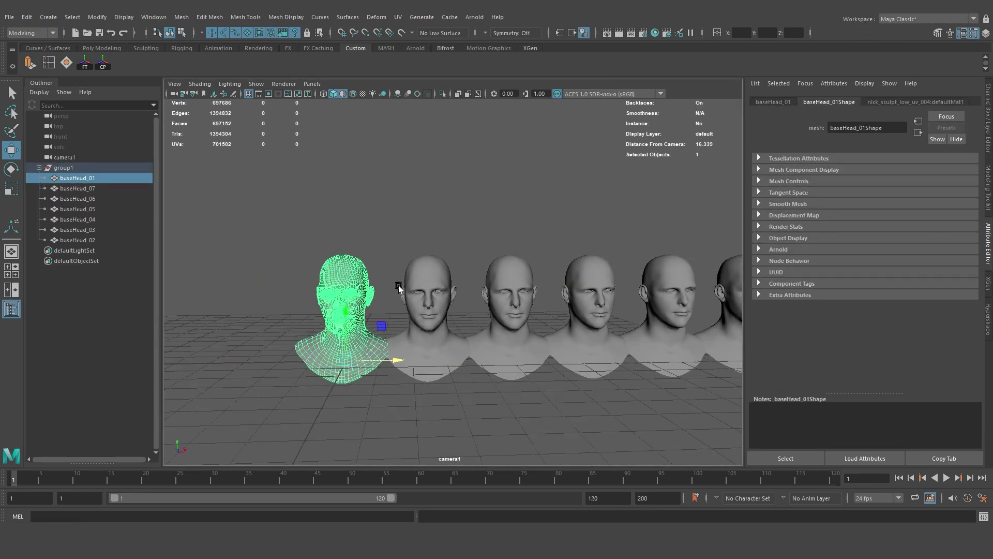
{"action": "left_click", "coordinate": [78, 188]}
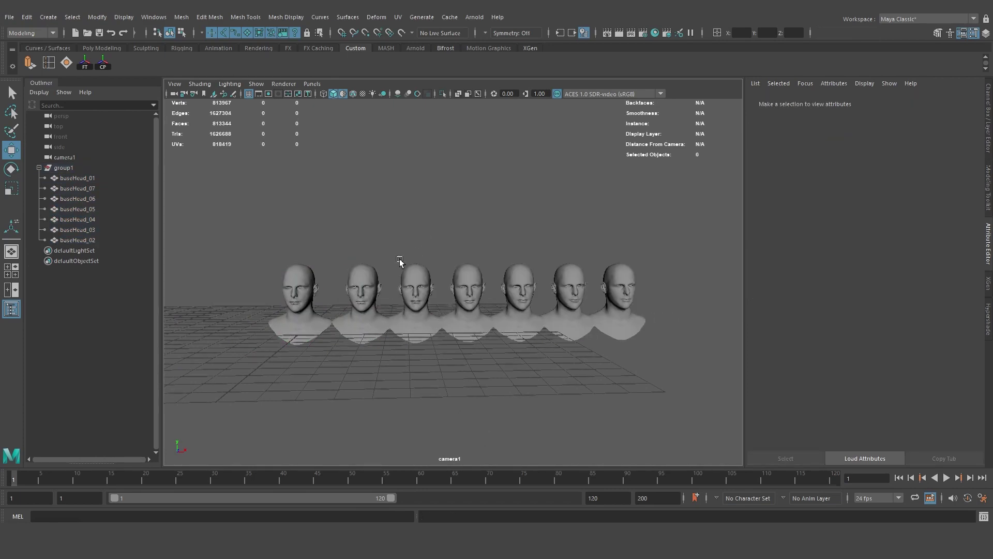
{"action": "left_click", "coordinate": [78, 198]}
{"action": "left_click_drag", "start_coordinate": [82, 216], "coordinate": [85, 259], "text": "shift"}
{"action": "key", "text": "ctrl+g"}
{"action": "key", "text": "ctrl+g"}
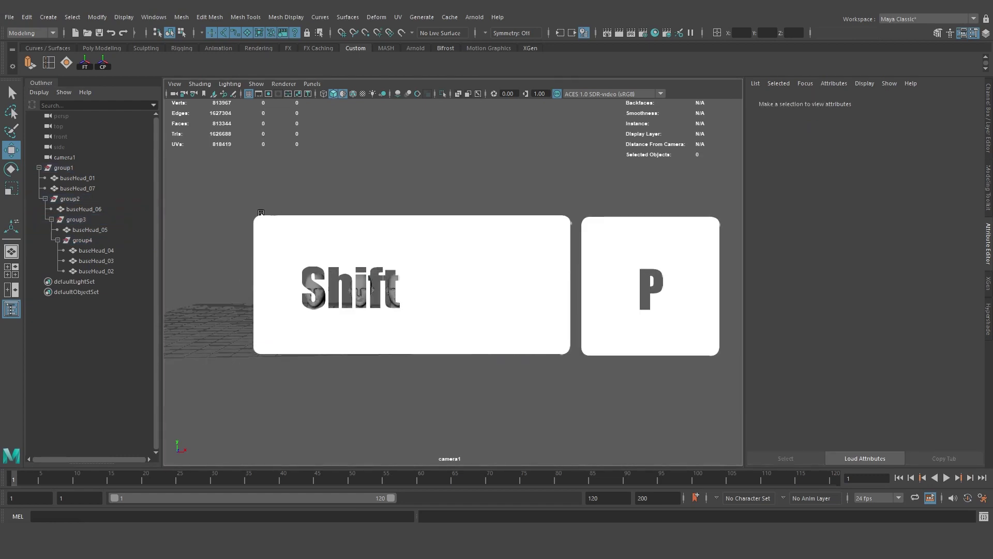
- Unparent baseHead_03 from its group and parent it back under group4
{"action": "left_click", "coordinate": [86, 261]}
{"action": "key", "text": "shift+p"}
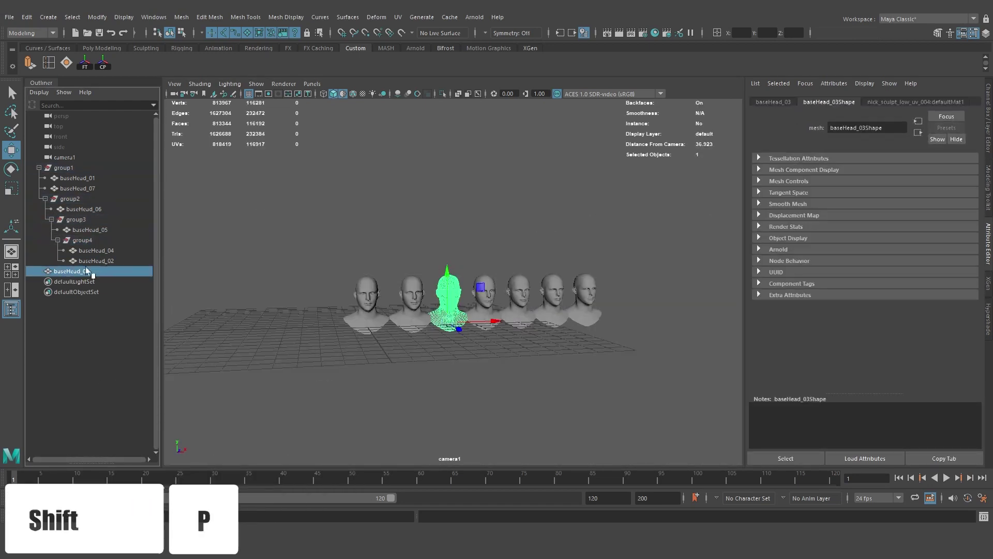
{"action": "left_click", "coordinate": [72, 199]}
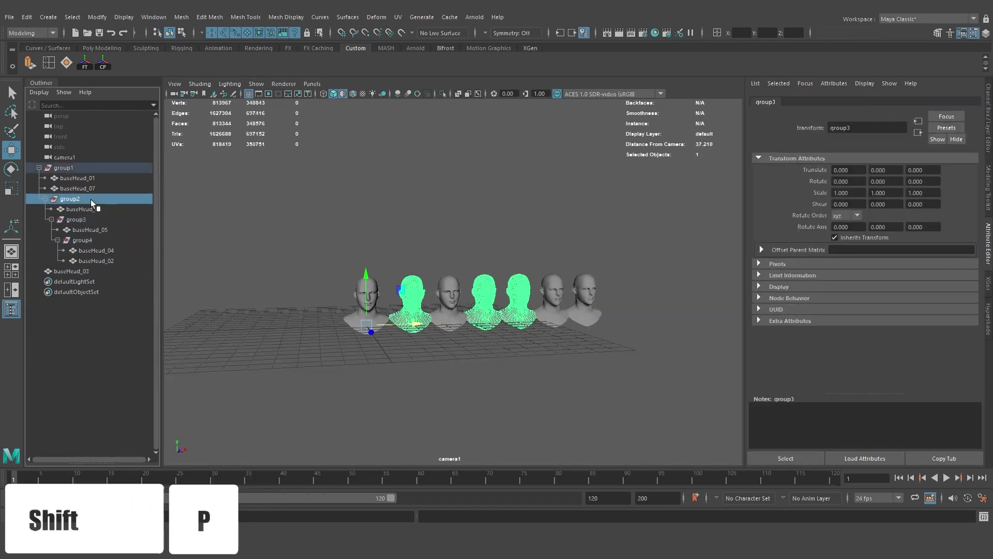
{"action": "left_click", "coordinate": [67, 168], "text": "shift"}
{"action": "key", "text": "p"}
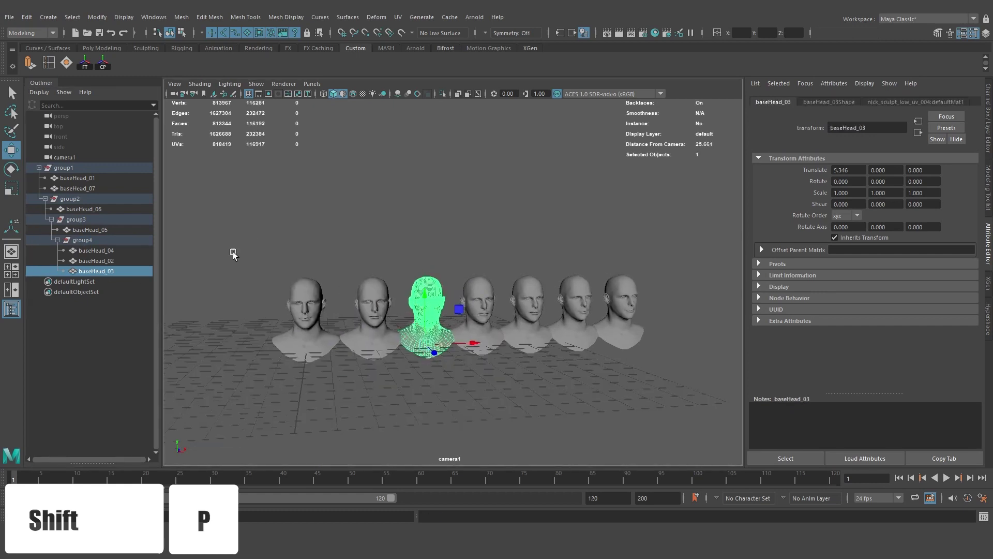
- Parent baseHead_07 under group3 and collapse group4 in the hierarchy
{"action": "left_click", "coordinate": [75, 219]}
{"action": "left_click", "coordinate": [70, 198]}
{"action": "left_click", "coordinate": [77, 188]}
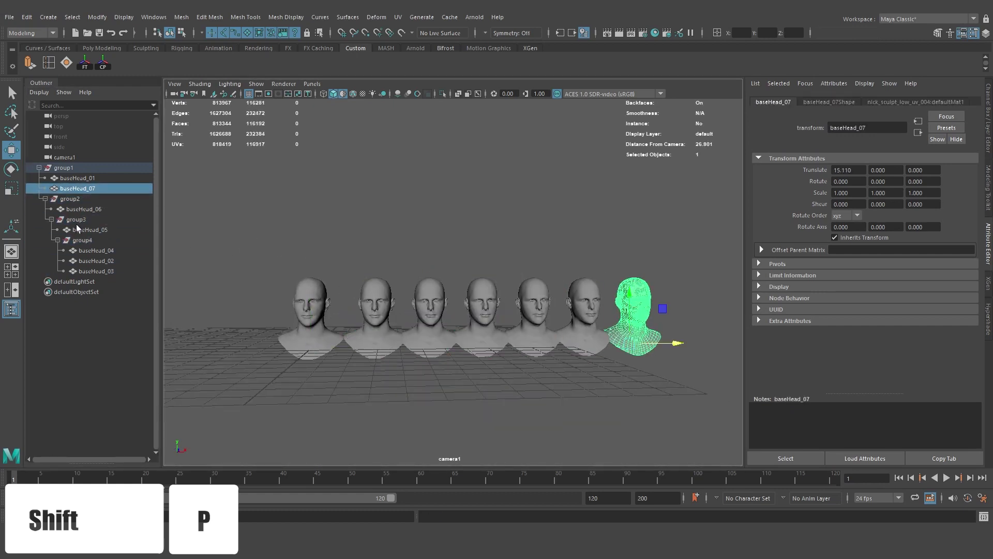
{"action": "left_click", "coordinate": [76, 219], "text": "shift"}
{"action": "key", "text": "p"}
{"action": "left_click", "coordinate": [82, 231]}
{"action": "left_click", "coordinate": [59, 231]}
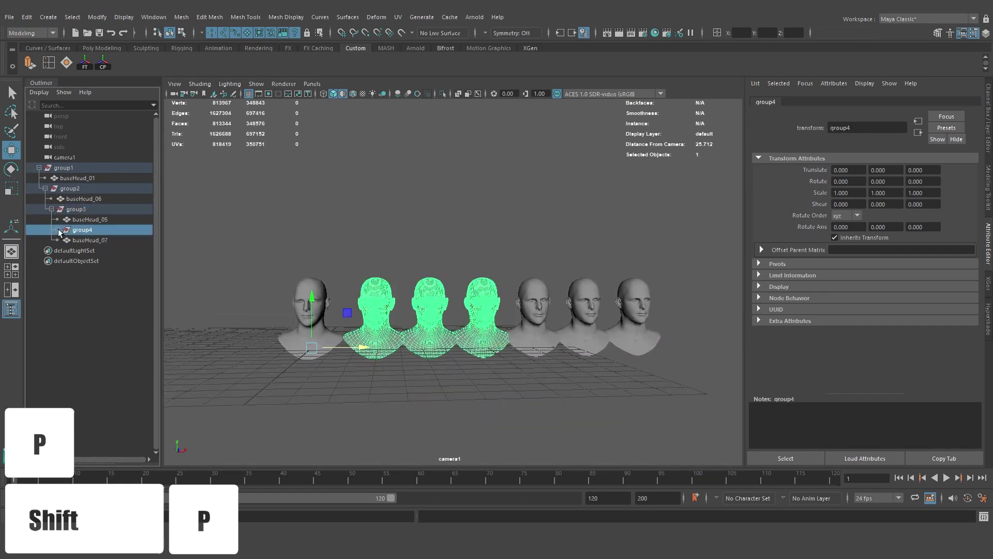
{"action": "left_click", "coordinate": [81, 241]}
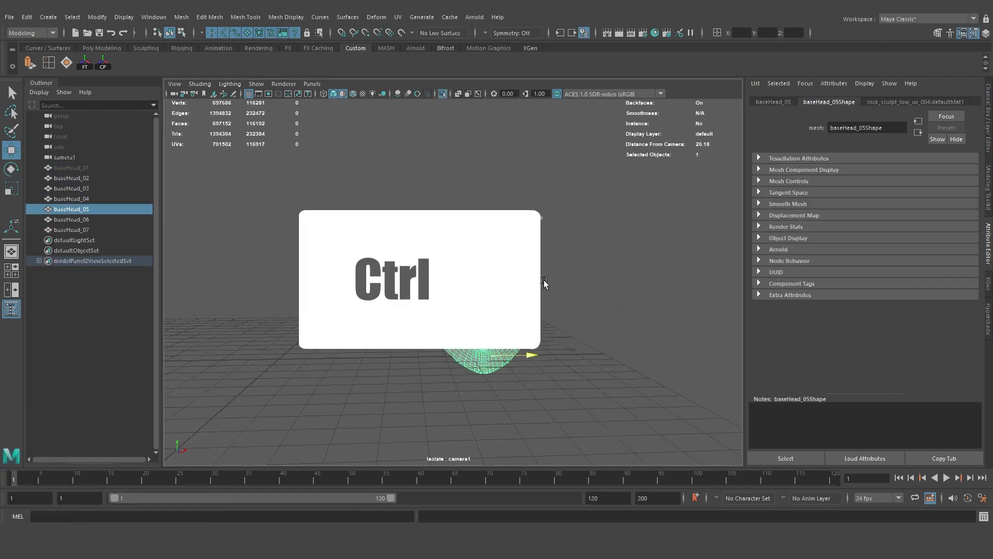
- Toggle Isolate Select for baseHead_05 in the viewport
{"action": "key", "text": "ctrl+1"}
{"action": "left_click", "coordinate": [541, 257]}
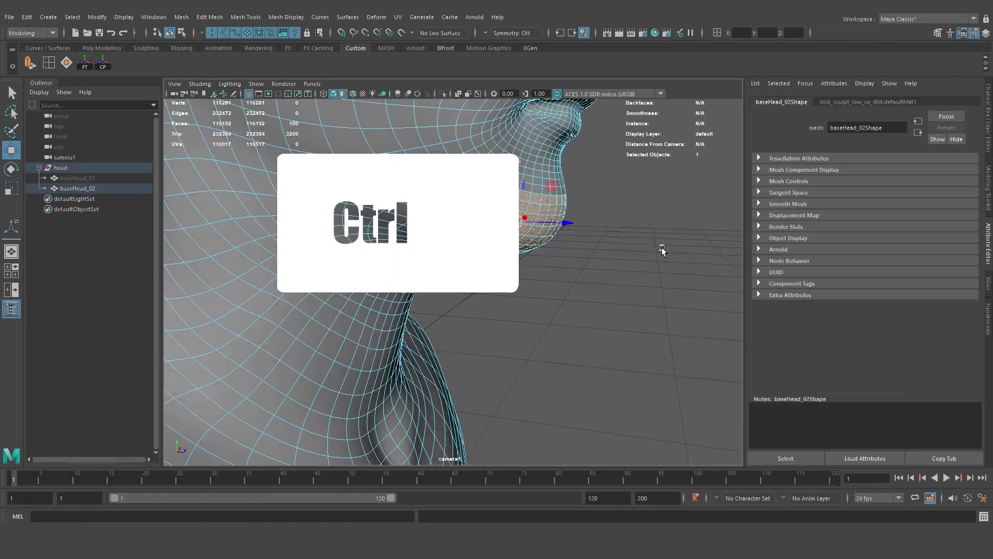
- Extrude the selected faces at the head's chin and move the extruded faces
{"action": "key", "text": "ctrl+e"}
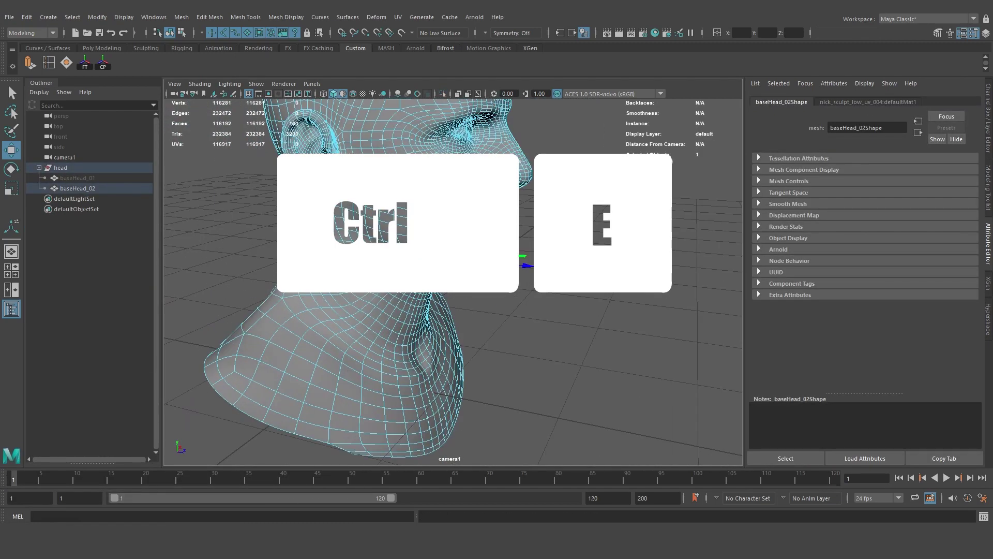
{"action": "key", "text": "w"}
{"action": "mouse_move", "coordinate": [533, 271]}
{"action": "left_mouse_down"}
{"action": "mouse_move", "coordinate": [560, 273]}
{"action": "mouse_move", "coordinate": [520, 281]}
{"action": "mouse_move", "coordinate": [521, 237]}
{"action": "mouse_move", "coordinate": [533, 266]}
{"action": "left_mouse_up"}
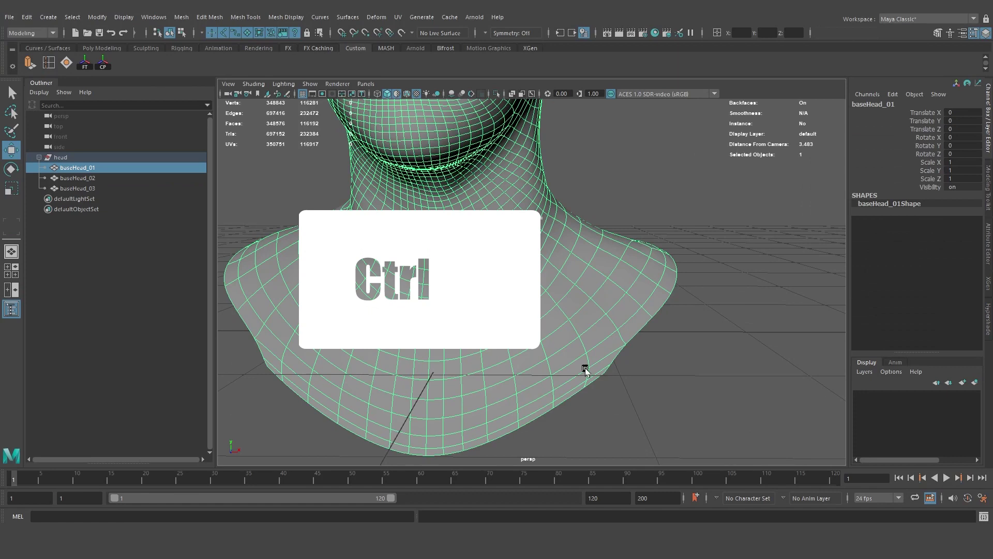
- Delete edge loops across the bust of baseHead_01 together with their vertices, undoing the first attempt before repeating it
{"action": "key", "text": "ctrl+Delete"}
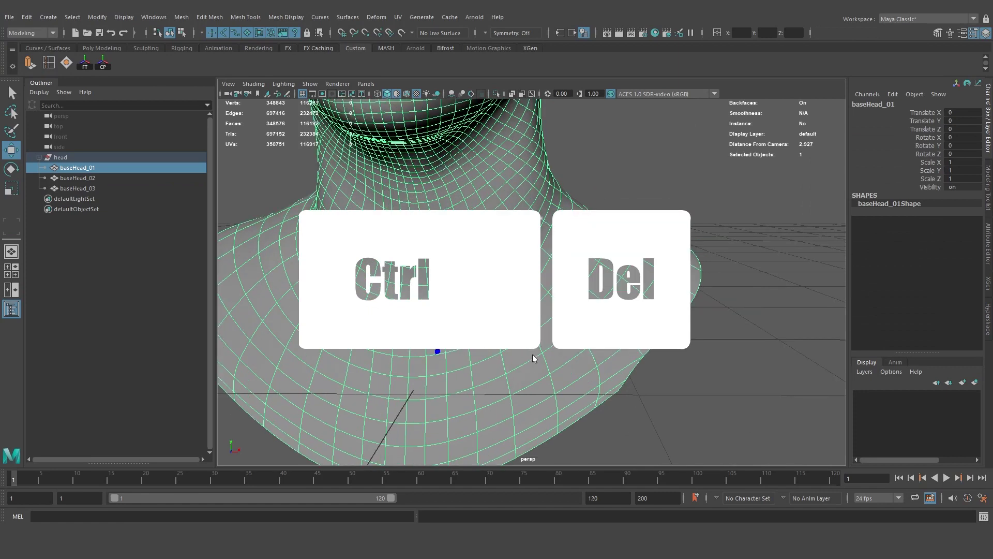
{"action": "right_click", "coordinate": [583, 361]}
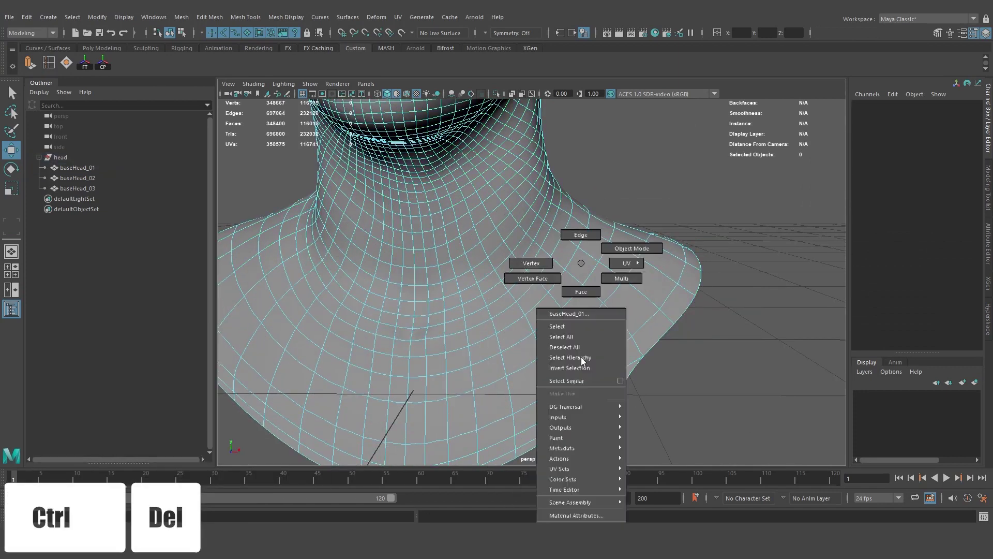
{"action": "right_click_drag", "start_coordinate": [583, 361], "coordinate": [568, 285]}
{"action": "key", "text": "ctrl+z"}
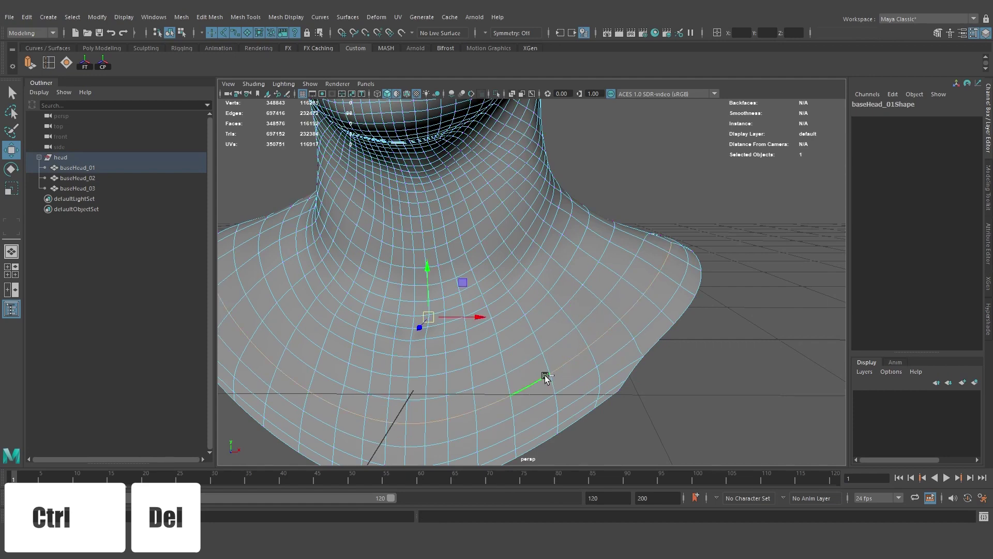
{"action": "key", "text": "ctrl+Delete"}
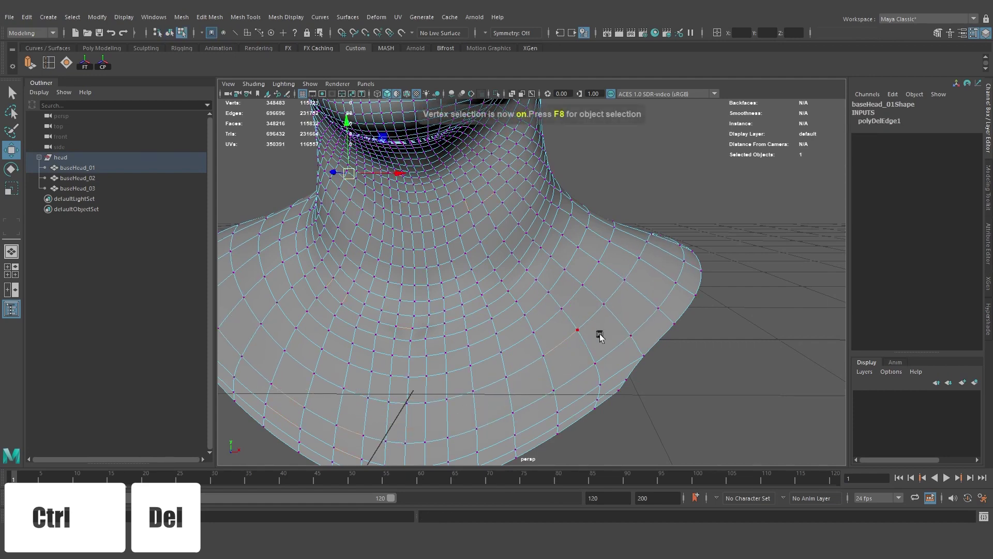
- Step the smooth mesh preview divisions of baseHead_02 down and up again
{"action": "key", "text": "Page_Up"}
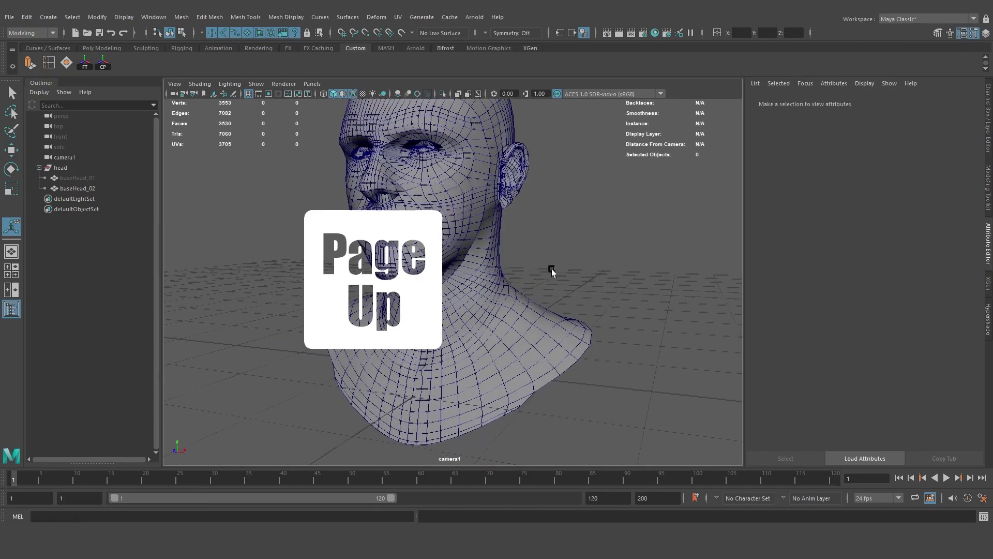
{"action": "key", "text": "Page_Down"}
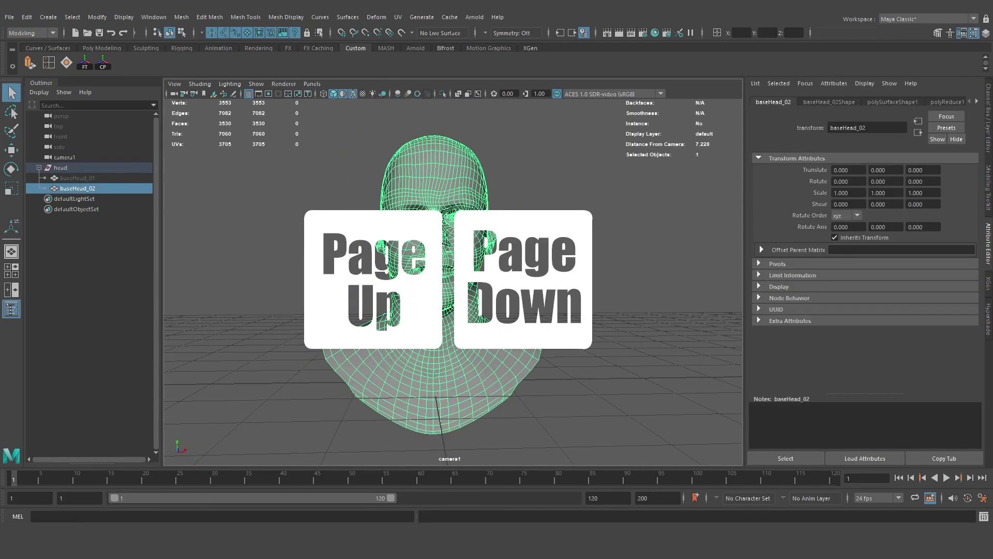
{"action": "key", "text": "Page_Down"}
{"action": "key", "text": "Page_Down"}
{"action": "key", "text": "Page_Down"}
{"action": "key", "text": "Page_Down"}
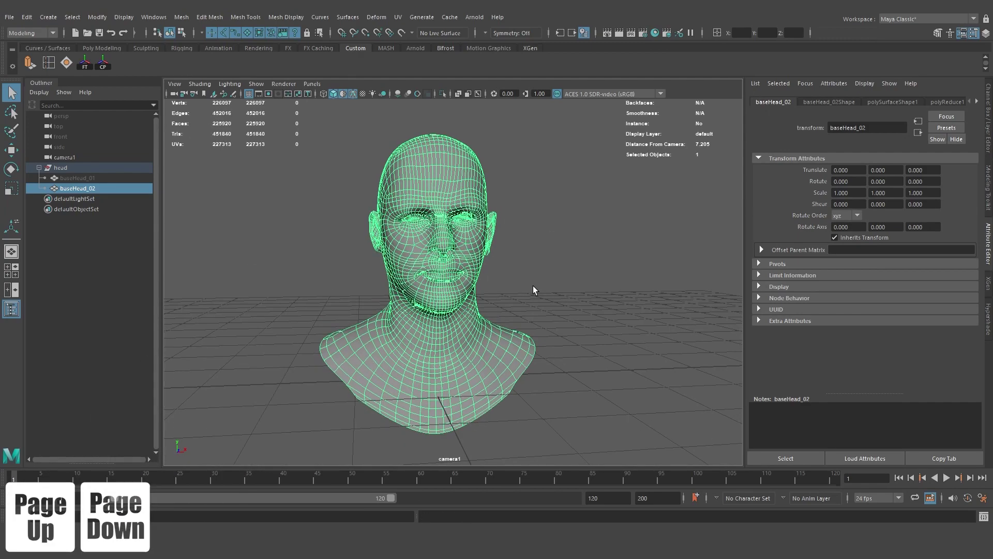
{"action": "mouse_move", "coordinate": [533, 286]}
{"action": "left_mouse_down", "text": "alt"}
{"action": "mouse_move", "coordinate": [503, 288]}
{"action": "mouse_move", "coordinate": [532, 286]}
{"action": "left_mouse_up", "text": "alt"}
{"action": "key", "text": "Page_Up"}
{"action": "key", "text": "Page_Up"}
{"action": "key", "text": "Page_Up"}
{"action": "key", "text": "Page_Up"}
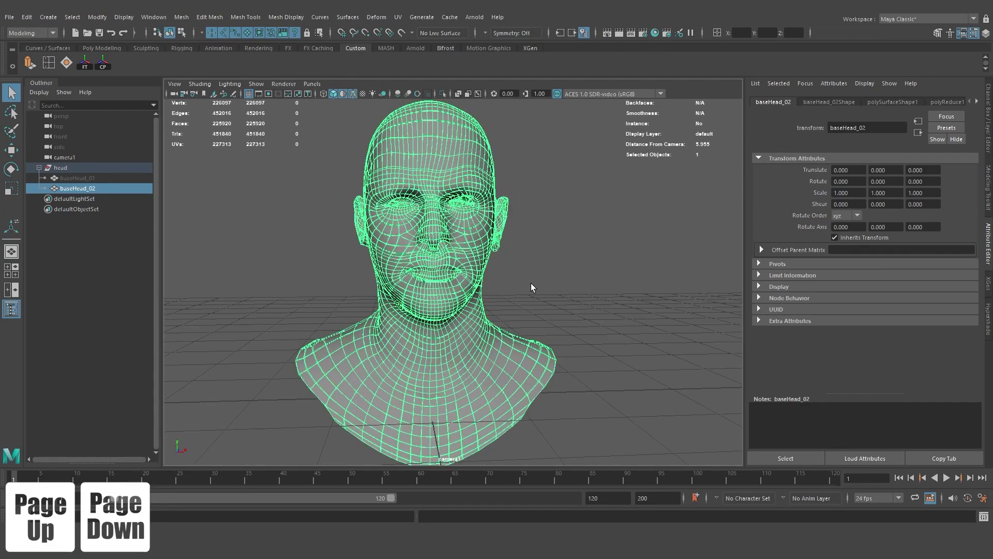
- Turn off the wireframe-on-shaded display, activate the Move tool and clear the selection
{"action": "right_click_drag", "start_coordinate": [532, 285], "coordinate": [538, 306], "text": "alt"}
{"action": "left_click_drag", "start_coordinate": [538, 306], "coordinate": [519, 280], "text": "alt"}
{"action": "right_click_drag", "start_coordinate": [519, 279], "coordinate": [477, 290], "text": "alt"}
{"action": "key", "text": "w"}
{"action": "left_click", "coordinate": [353, 93]}
{"action": "left_click", "coordinate": [559, 218]}
{"action": "mouse_move", "coordinate": [496, 227]}
{"action": "left_mouse_down", "text": "alt"}
{"action": "mouse_move", "coordinate": [426, 217]}
{"action": "mouse_move", "coordinate": [491, 228]}
{"action": "left_mouse_up", "text": "alt"}
- Select the head and toggle one of the viewport's show options
{"action": "left_click", "coordinate": [445, 248]}
{"action": "left_click", "coordinate": [256, 84]}
{"action": "left_click", "coordinate": [285, 504]}
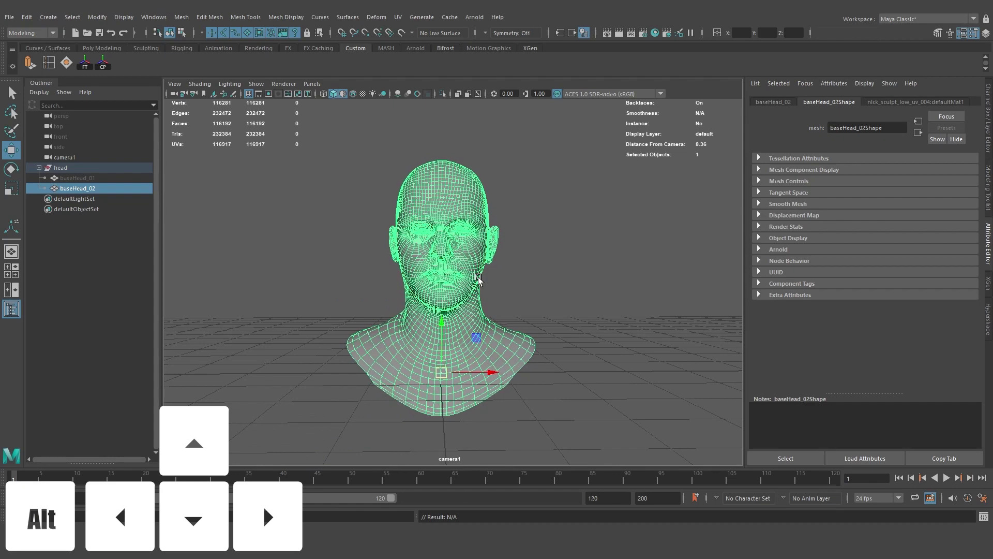
- Nudge the selected head three small steps to the left and one step down
{"action": "key", "text": "alt+Left"}
{"action": "key", "text": "alt+Left"}
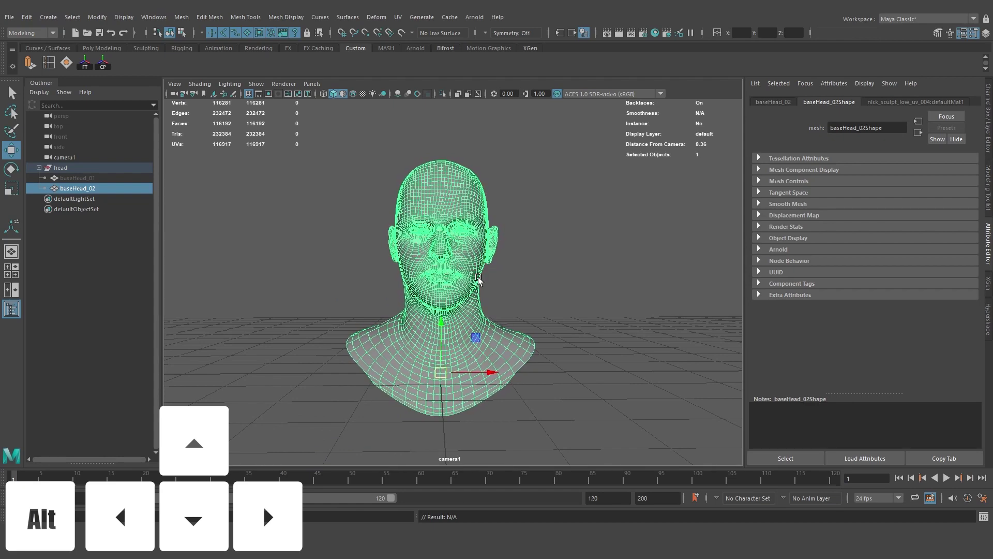
{"action": "key", "text": "alt+Left"}
{"action": "key", "text": "alt+Down"}
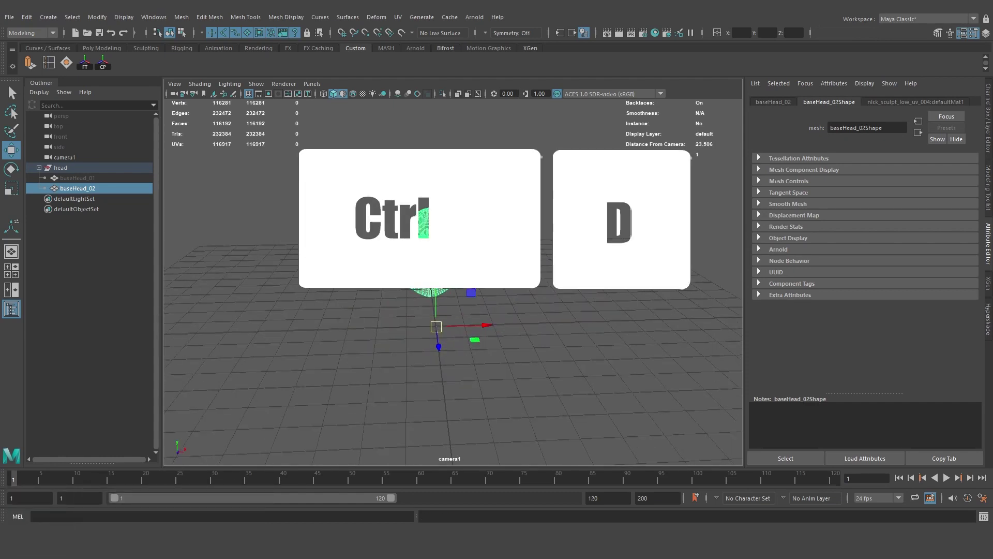
- Duplicate baseHead_02 with Duplicate Special and rotate the copy around its offset pivot
{"action": "left_click", "coordinate": [53, 19]}
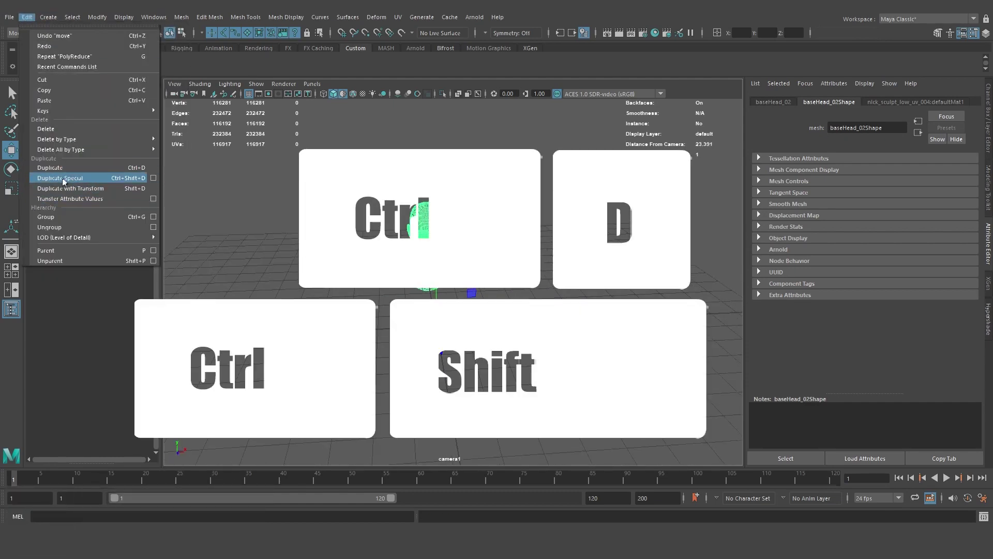
{"action": "key", "text": "ctrl+shift+d"}
{"action": "key", "text": "e"}
{"action": "mouse_move", "coordinate": [489, 326]}
{"action": "left_mouse_down"}
{"action": "mouse_move", "coordinate": [470, 339]}
{"action": "mouse_move", "coordinate": [525, 278]}
{"action": "left_mouse_up"}
{"action": "right_click_drag", "start_coordinate": [526, 278], "coordinate": [501, 283], "text": "alt"}
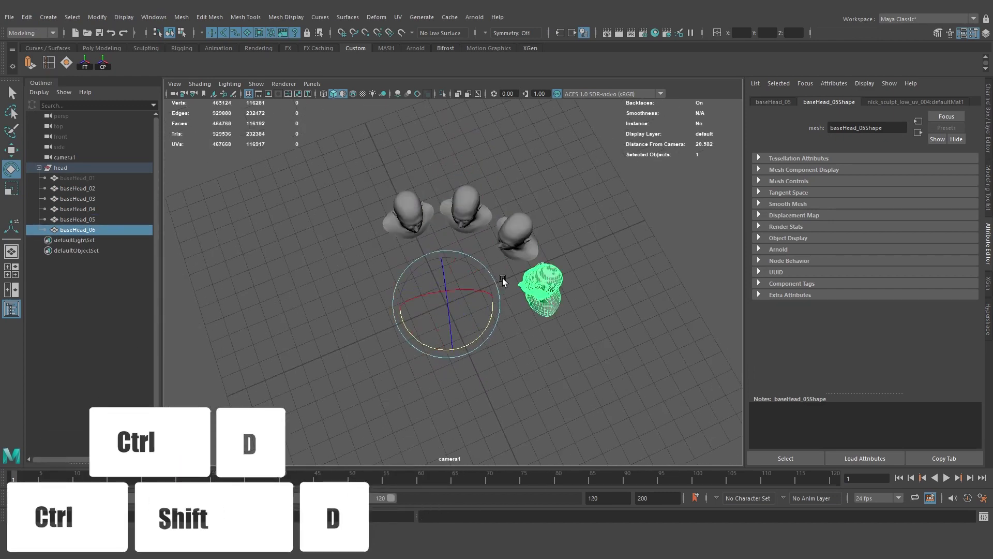
- Repeat Duplicate Special seven times to continue the ring of rotated heads
{"action": "key", "text": "ctrl+shift+d"}
{"action": "key", "text": "ctrl+shift+d"}
{"action": "key", "text": "ctrl+shift+d"}
{"action": "key", "text": "ctrl+shift+d"}
{"action": "key", "text": "ctrl+shift+d"}
{"action": "key", "text": "ctrl+shift+d"}
{"action": "key", "text": "ctrl+shift+d"}
- Undo the last two duplicated heads, return to the Move tool and clear the selection
{"action": "key", "text": "ctrl+z"}
{"action": "key", "text": "ctrl+z"}
{"action": "mouse_move", "coordinate": [502, 275]}
{"action": "left_mouse_down", "text": "alt"}
{"action": "mouse_move", "coordinate": [538, 245]}
{"action": "mouse_move", "coordinate": [472, 282]}
{"action": "mouse_move", "coordinate": [497, 261]}
{"action": "left_mouse_up", "text": "alt"}
{"action": "key", "text": "w"}
{"action": "left_click", "coordinate": [498, 267]}
{"action": "right_click_drag", "start_coordinate": [496, 261], "coordinate": [551, 279], "text": "alt"}
{"action": "left_click_drag", "start_coordinate": [551, 279], "coordinate": [573, 273], "text": "alt"}
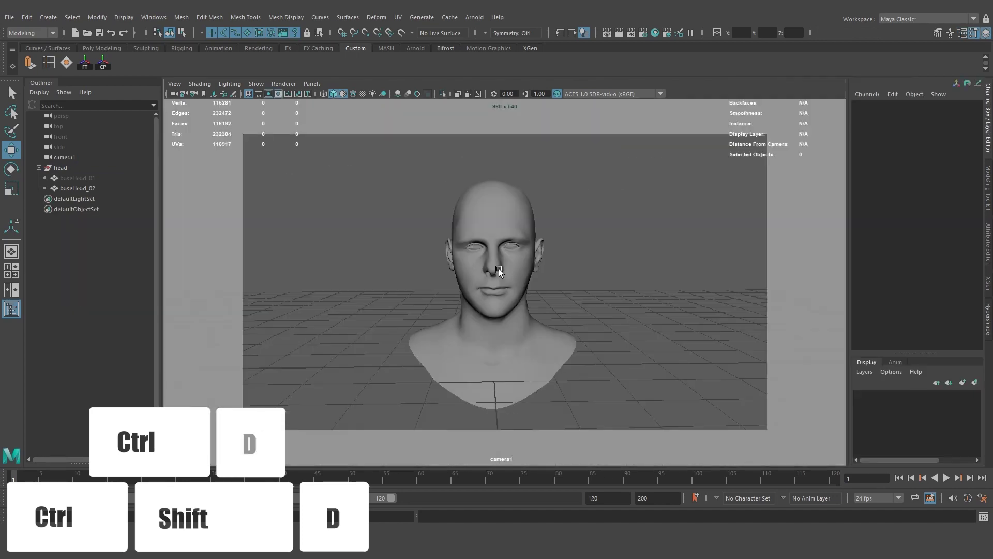
- Zoom into camera1's framed view with 2D Pan/Zoom, keeping the camera in place
{"action": "key", "text": "backslash"}
{"action": "right_click_drag", "start_coordinate": [517, 273], "coordinate": [578, 274]}
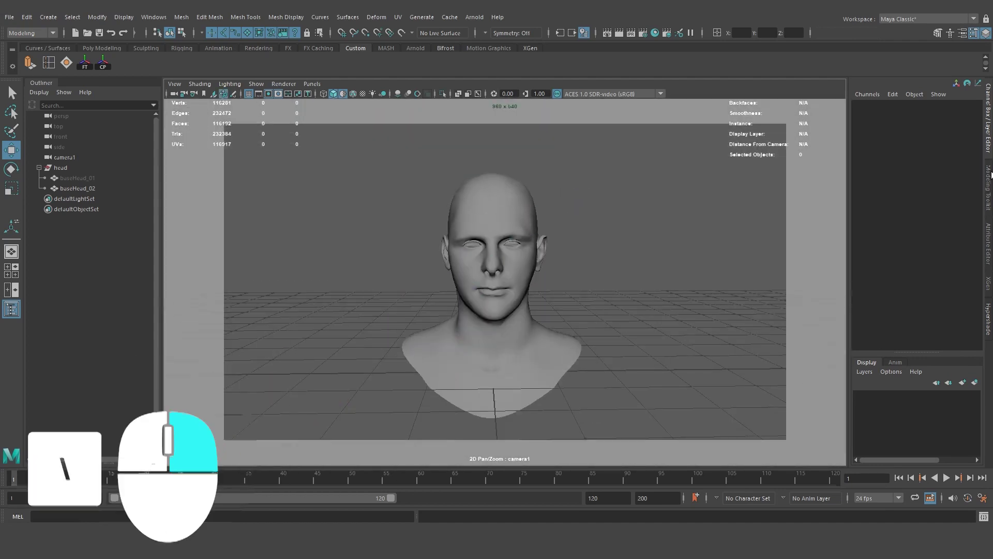
- Show the Modeling Toolkit and the Attribute Editor in turn, then return to the Channel Box
{"action": "left_click", "coordinate": [989, 175]}
{"action": "left_click", "coordinate": [989, 232]}
{"action": "left_click", "coordinate": [988, 137]}
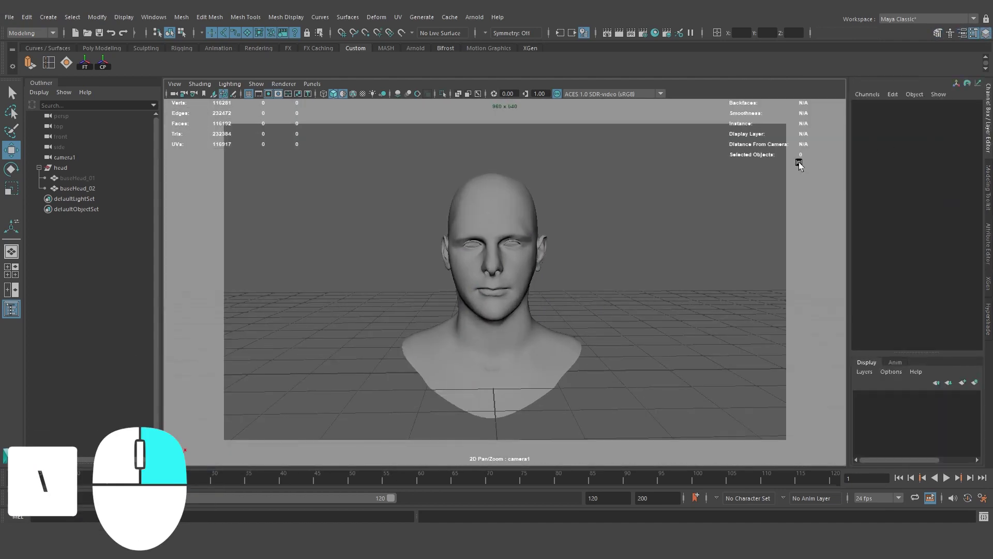
- Select camera1, zoom out its 2D Pan/Zoom view slightly, and arrange the workspace as two panes side by side
{"action": "left_click", "coordinate": [174, 94]}
{"action": "right_click_drag", "start_coordinate": [362, 280], "coordinate": [445, 304]}
{"action": "left_click", "coordinate": [311, 83]}
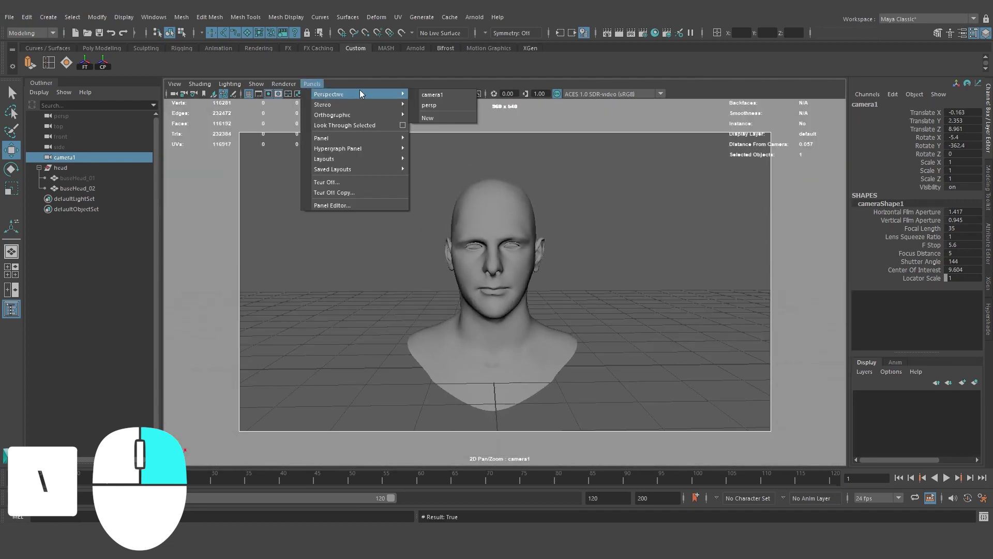
{"action": "mouse_move", "coordinate": [369, 162]}
{"action": "left_click", "coordinate": [439, 168]}
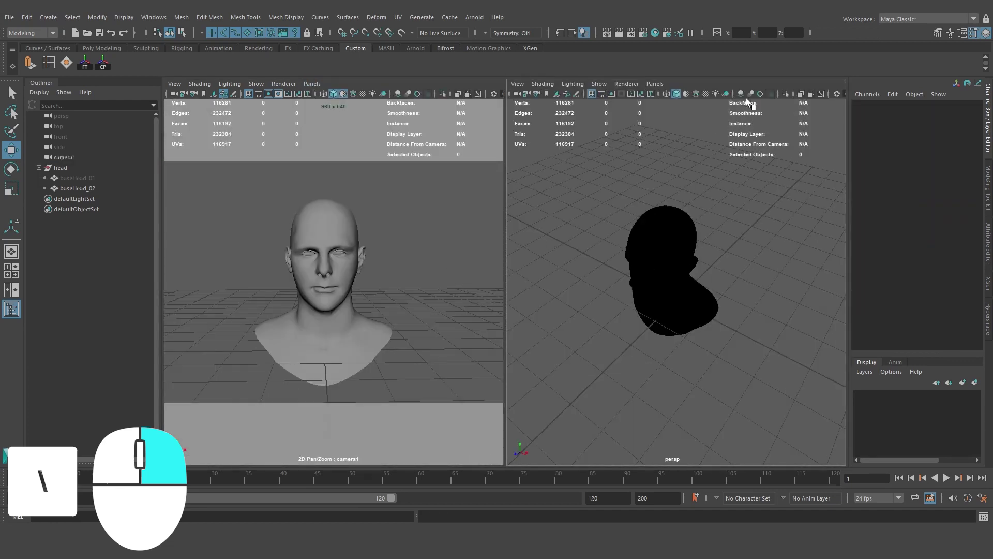
- Show the perspective view on its own, then open and close the color picker
{"action": "key", "text": "space"}
{"action": "key", "text": "ctrl+p"}
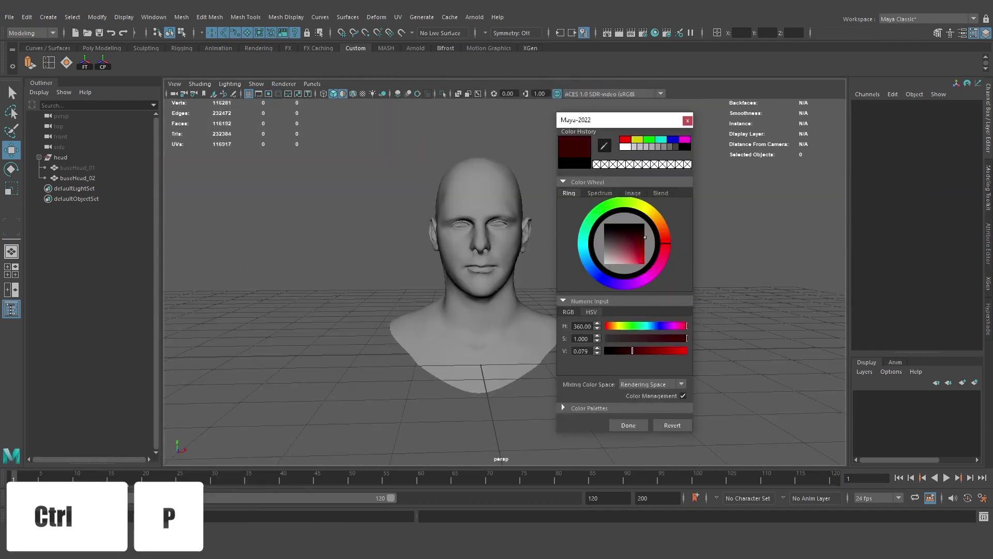
{"action": "left_click", "coordinate": [967, 84]}
{"action": "left_click", "coordinate": [628, 425]}
- Turn on textured display and turn off the default material in the perspective viewport
{"action": "left_click", "coordinate": [482, 204]}
{"action": "right_click_drag", "start_coordinate": [482, 202], "coordinate": [561, 440]}
{"action": "left_click", "coordinate": [362, 95]}
{"action": "left_click", "coordinate": [343, 94]}
{"action": "left_click", "coordinate": [559, 201]}
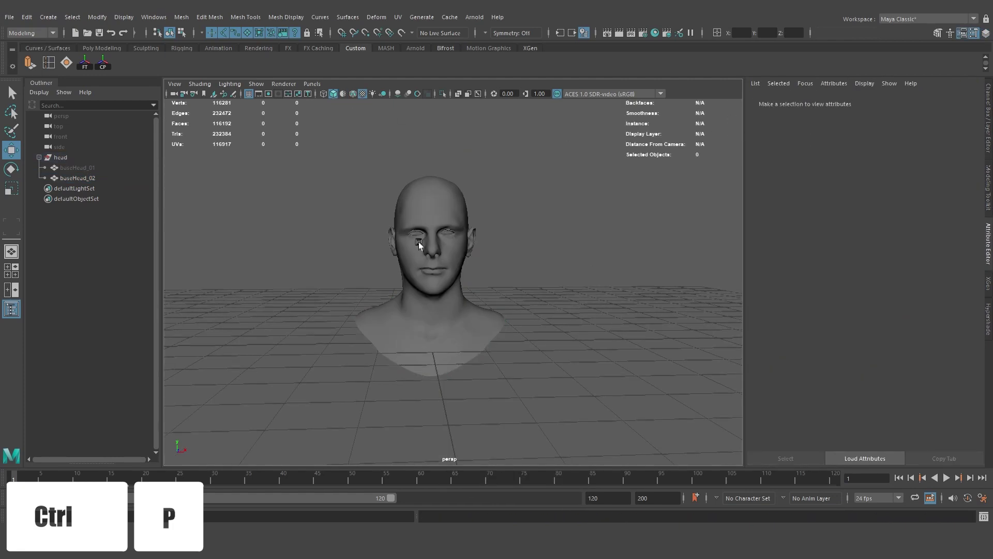
- Select the head mesh and show another of its nodes in the Attribute Editor
{"action": "left_click_drag", "start_coordinate": [417, 244], "coordinate": [404, 259], "text": "alt"}
{"action": "scroll", "coordinate": [414, 248], "scroll_direction": "up", "scroll_amount": 5}
{"action": "left_click", "coordinate": [419, 243]}
{"action": "left_click", "coordinate": [893, 104]}
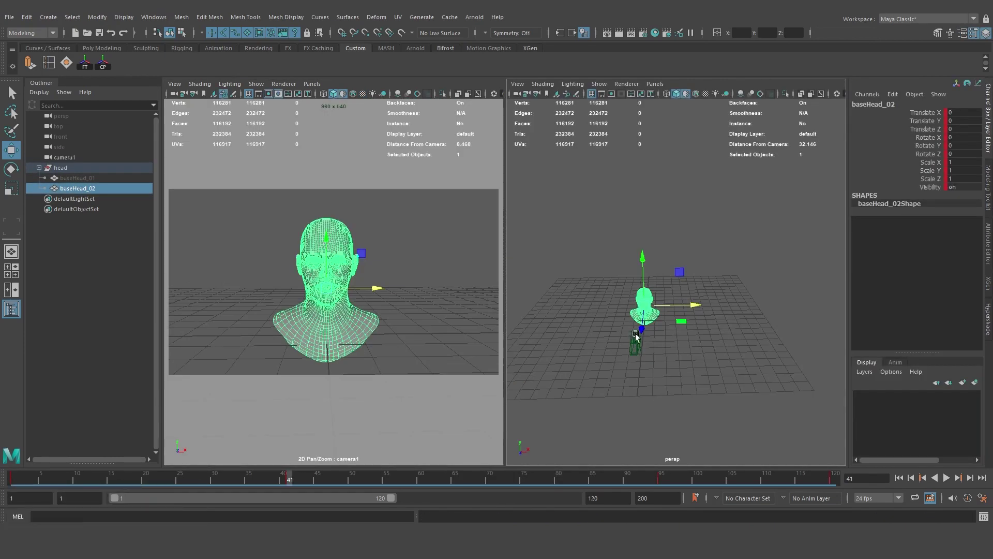
- Scrub through the animation from inside the perspective viewport instead of on the Time Slider
{"action": "left_click_drag", "start_coordinate": [636, 337], "coordinate": [615, 357], "text": "alt"}
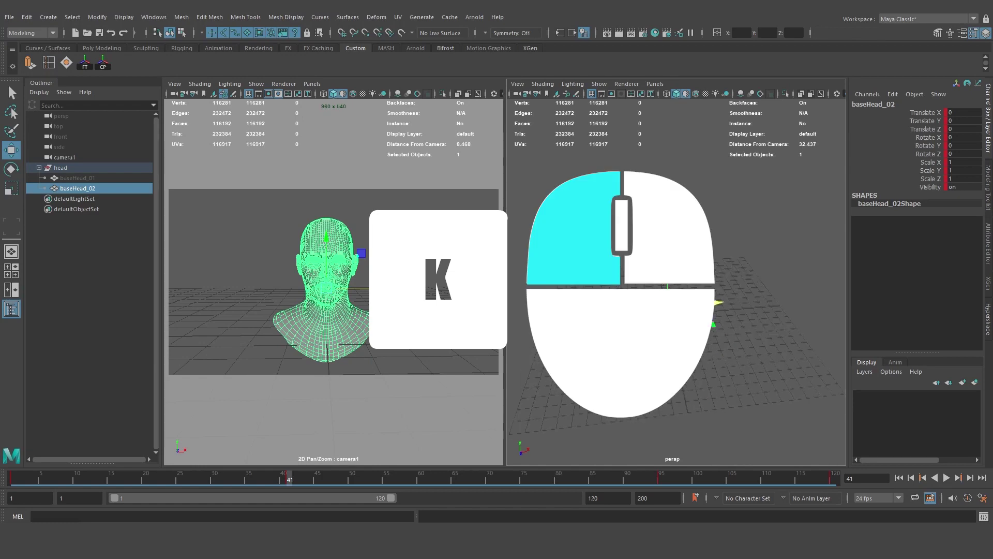
{"action": "middle_click_drag", "start_coordinate": [615, 357], "coordinate": [645, 350], "text": "alt"}
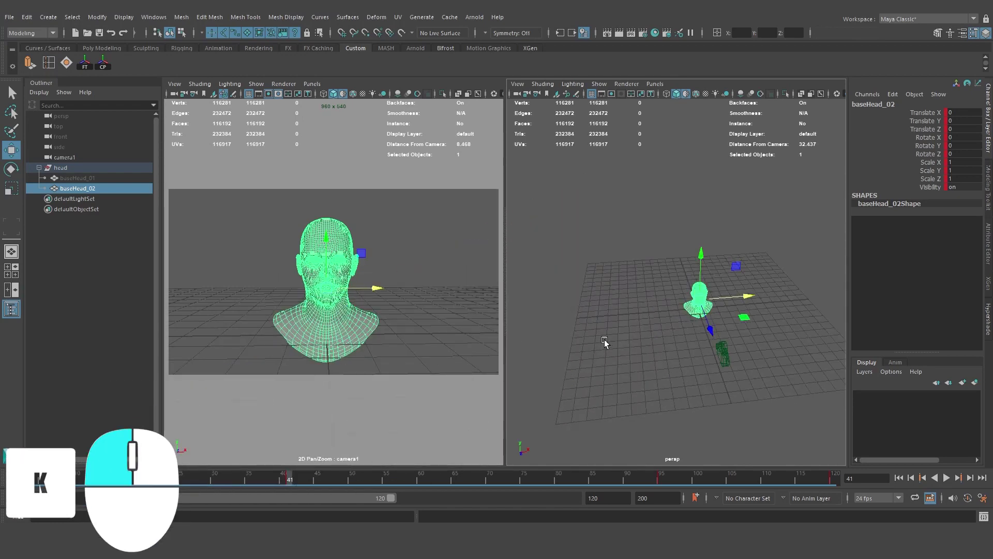
{"action": "key", "text": "k"}
{"action": "left_click_drag", "start_coordinate": [582, 339], "coordinate": [673, 344]}
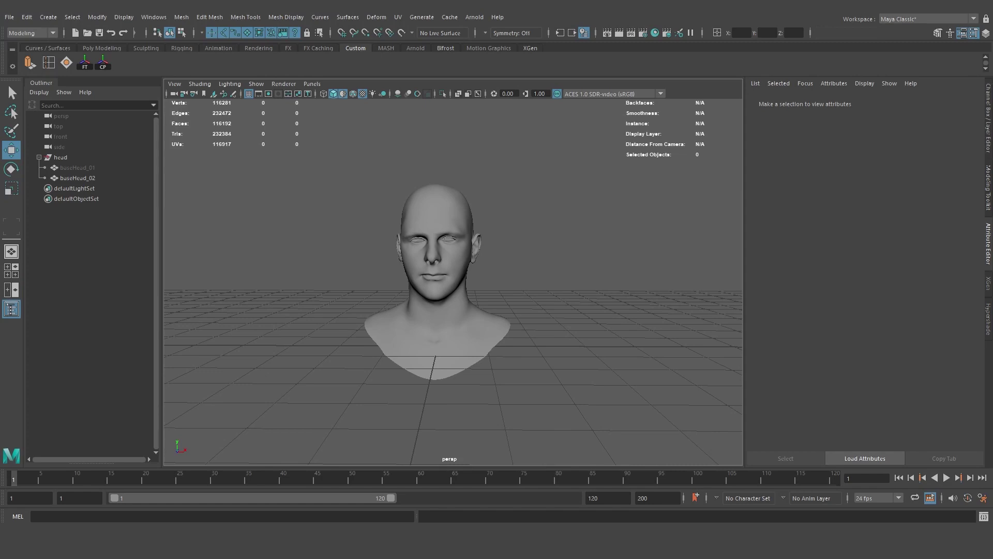
- Switch from the Attribute Editor to the Channel Box and select the baseHead_02 mesh
{"action": "key", "text": "ctrl+a"}
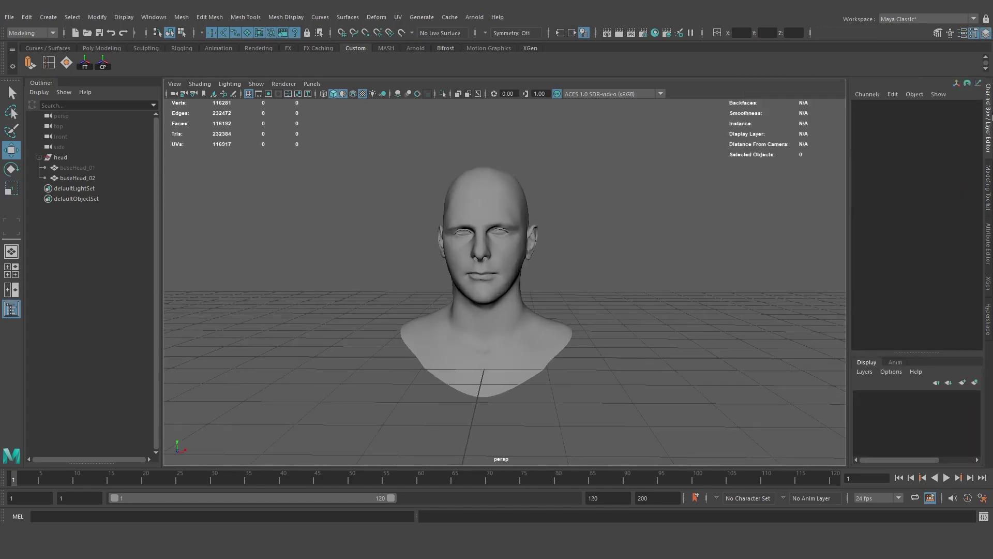
{"action": "right_click_drag", "start_coordinate": [609, 293], "coordinate": [469, 280], "text": "alt"}
{"action": "left_click", "coordinate": [475, 256]}
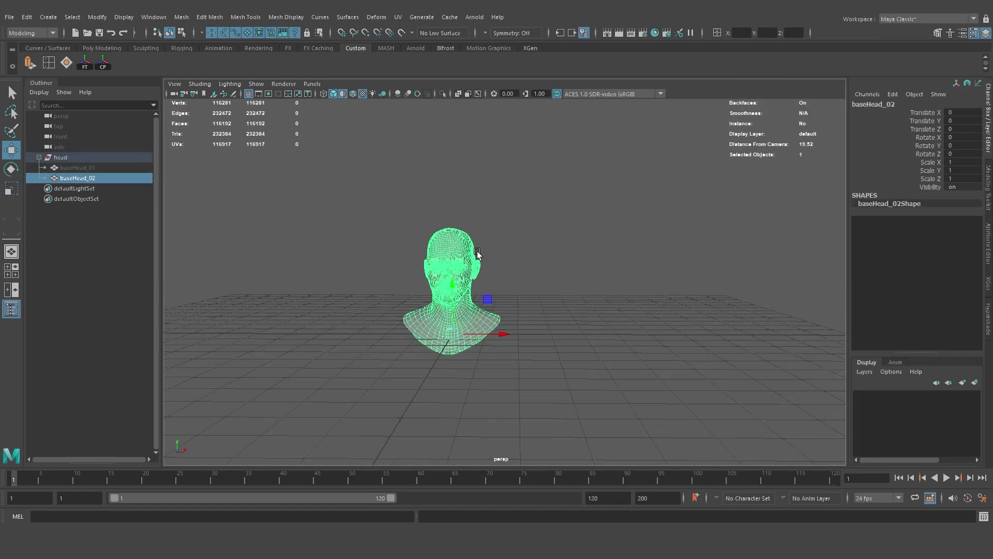
- Open the Hotkey Editor and search the application commands for "freeze"
{"action": "left_click", "coordinate": [114, 19]}
{"action": "mouse_move", "coordinate": [233, 117]}
{"action": "left_click", "coordinate": [293, 130]}
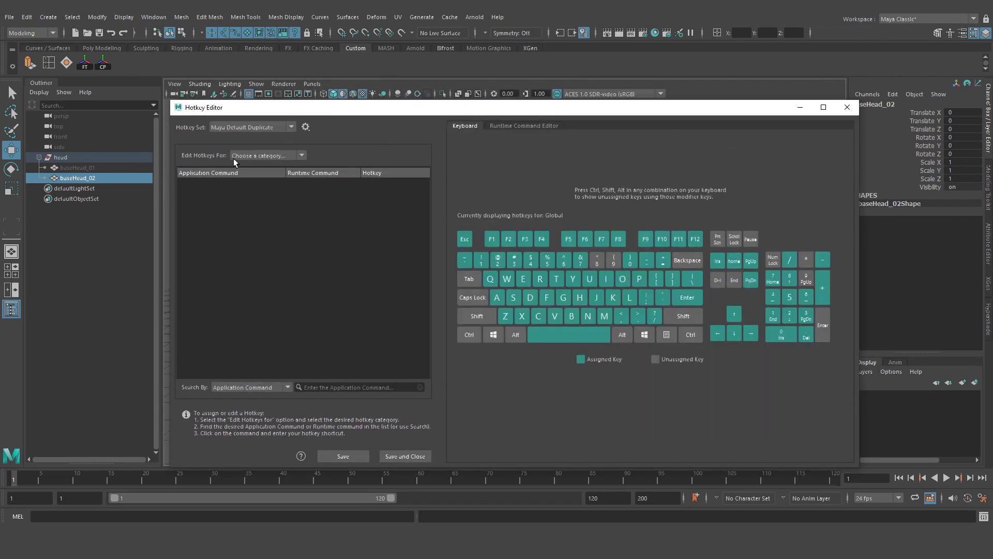
{"action": "left_click", "coordinate": [237, 157]}
{"action": "left_click", "coordinate": [253, 130]}
{"action": "left_click", "coordinate": [247, 154]}
{"action": "left_click", "coordinate": [263, 156]}
{"action": "left_click", "coordinate": [325, 370]}
{"action": "type", "text": "freeze"}
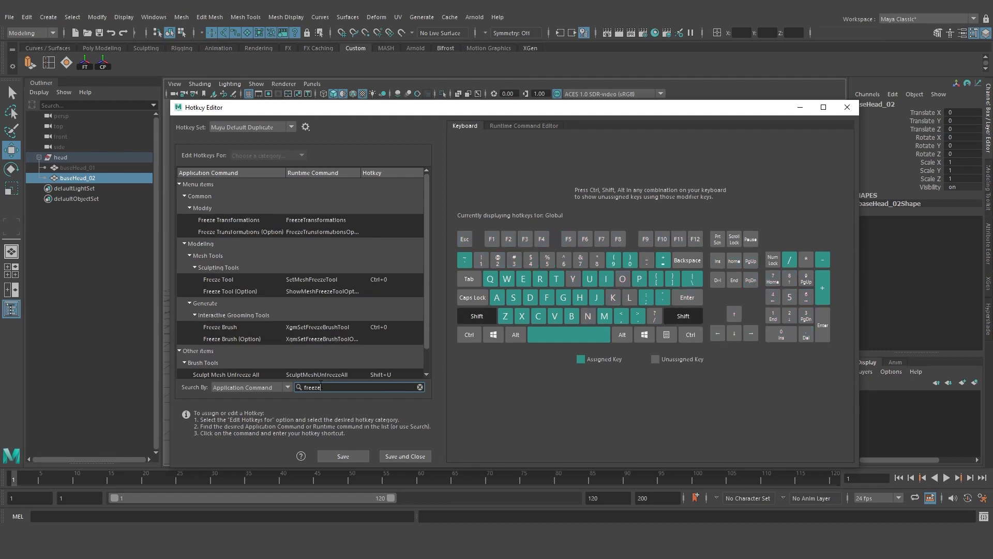
- Assign 8 as the hotkey for Freeze Transformations and save the hotkey set
{"action": "left_click", "coordinate": [326, 222]}
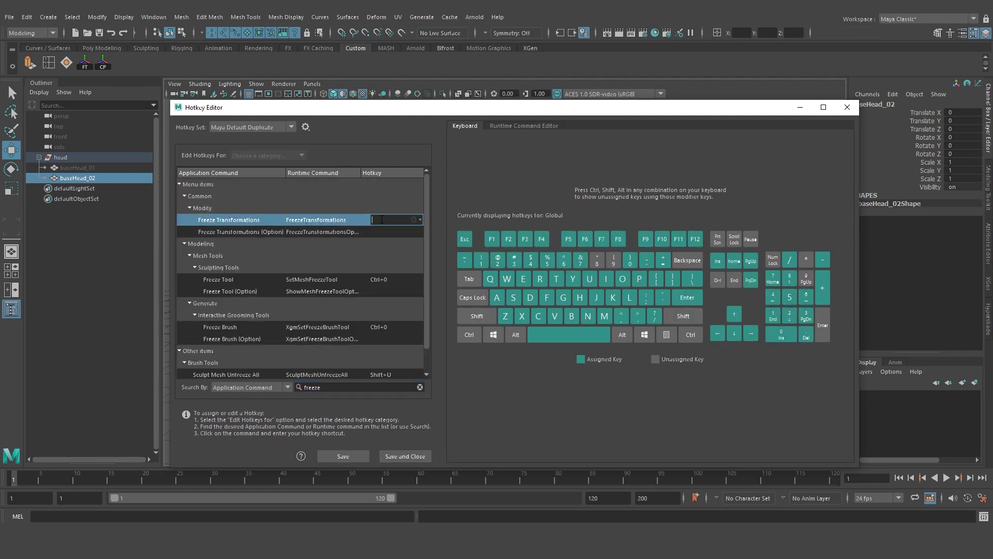
{"action": "key", "text": "Return"}
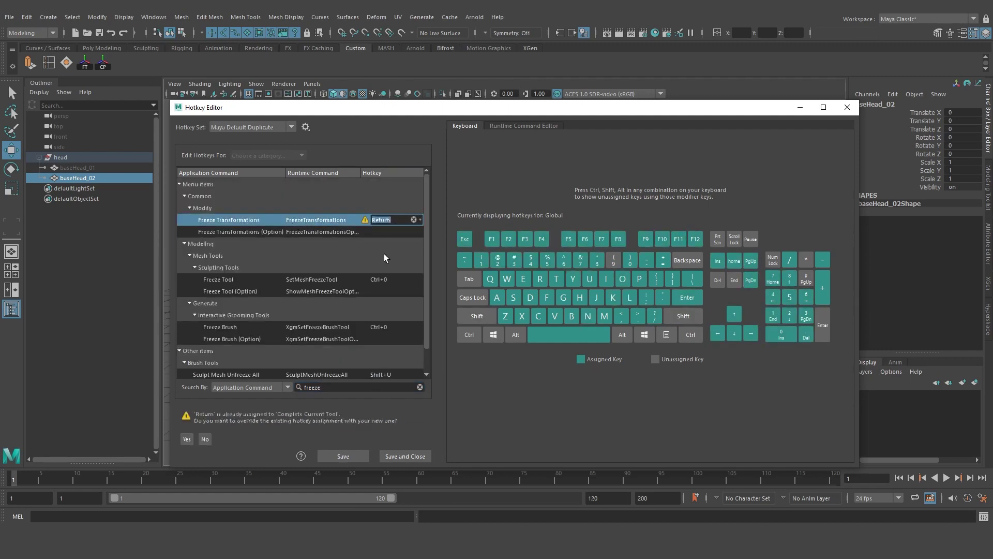
{"action": "type", "text": "8"}
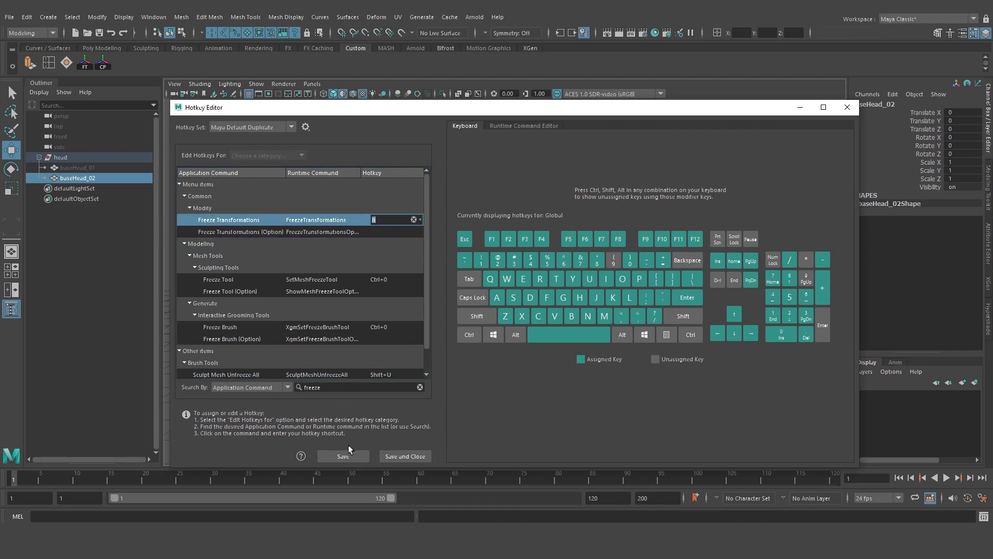
{"action": "left_click", "coordinate": [345, 456]}
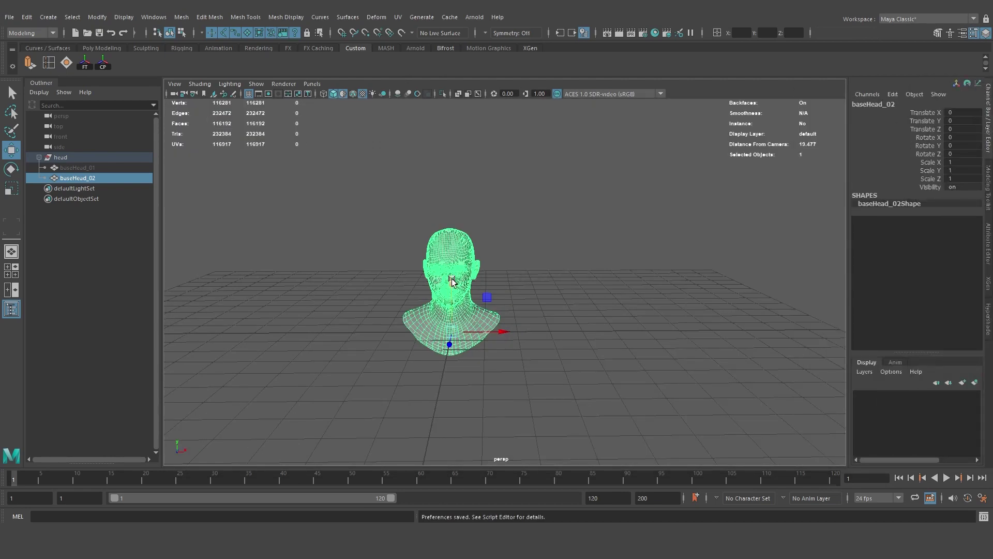
- Move baseHead_02 off the origin to about X 7.6, Y 5.2, Z -6.5 and rotate it
{"action": "left_click_drag", "start_coordinate": [455, 333], "coordinate": [530, 211]}
{"action": "left_click_drag", "start_coordinate": [449, 239], "coordinate": [512, 255], "text": "alt"}
{"action": "left_click_drag", "start_coordinate": [539, 253], "coordinate": [446, 242]}
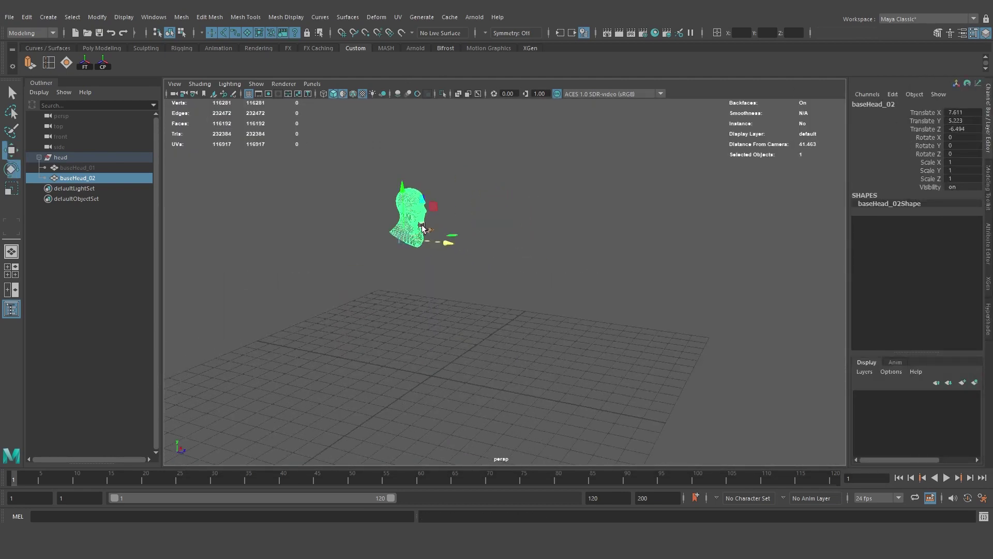
{"action": "key", "text": "e"}
{"action": "left_click_drag", "start_coordinate": [401, 211], "coordinate": [411, 295]}
- Freeze the transformations of baseHead_02 and return to the Move tool
{"action": "key", "text": "r"}
{"action": "left_click_drag", "start_coordinate": [406, 221], "coordinate": [440, 237], "text": "alt"}
{"action": "middle_click_drag", "start_coordinate": [440, 237], "coordinate": [491, 218], "text": "alt"}
{"action": "key", "text": "alt+shift+f"}
{"action": "key", "text": "w"}
- Name the new runtime command delNS, describe it as "delete all namespaces" and set its sub-category to Namespaces
{"action": "type", "text": "elN"}
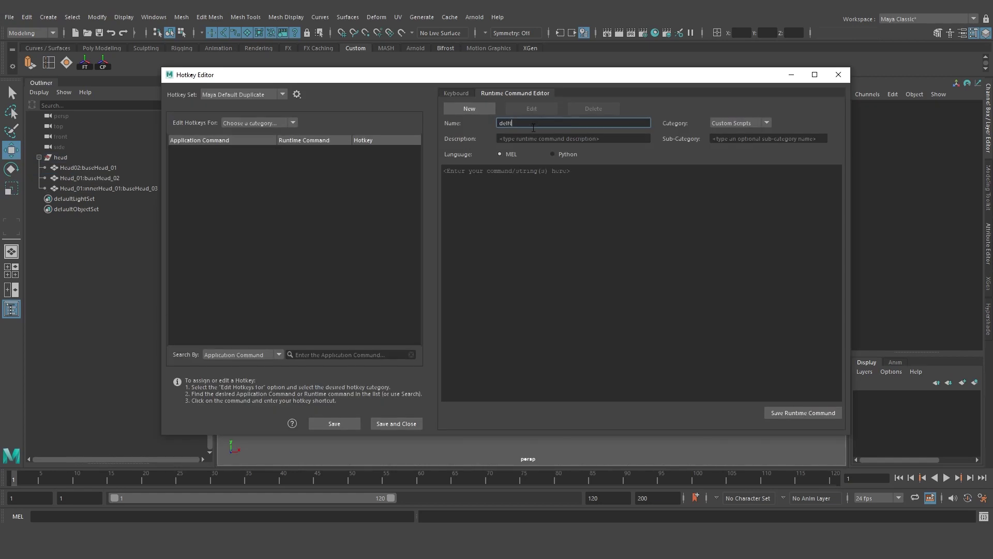
{"action": "type", "text": "S"}
{"action": "key", "text": "Tab"}
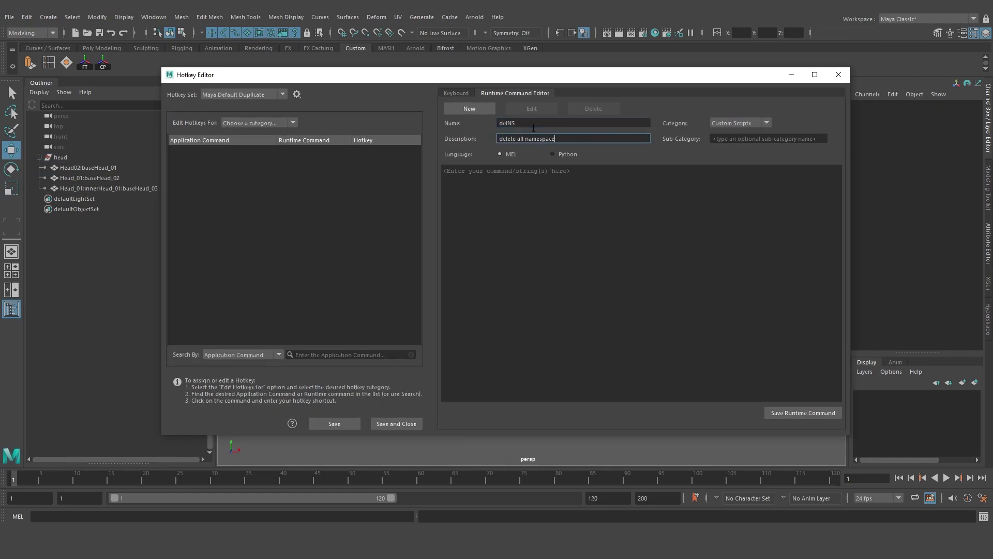
{"action": "left_click", "coordinate": [733, 138]}
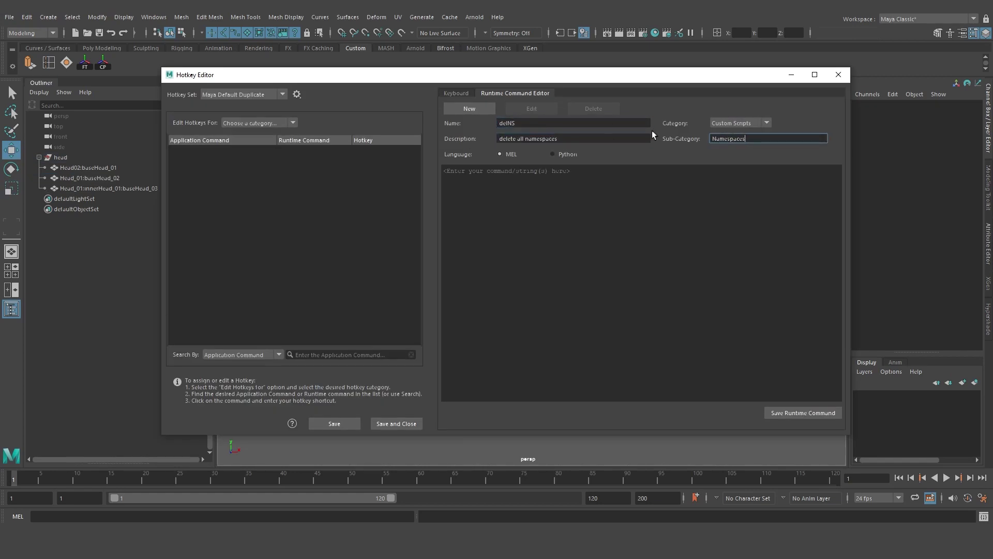
- Set the delNS command's language to Python, paste in the deleteNamespaces script and save the runtime command
{"action": "left_click", "coordinate": [552, 154]}
{"action": "key", "text": "ctrl+v"}
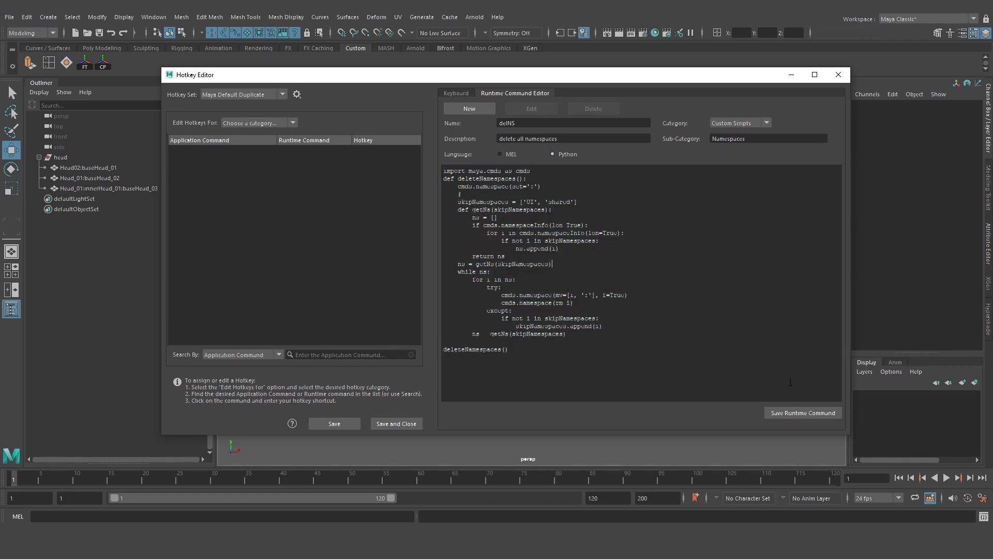
{"action": "left_click", "coordinate": [803, 412]}
{"action": "left_click", "coordinate": [532, 281]}
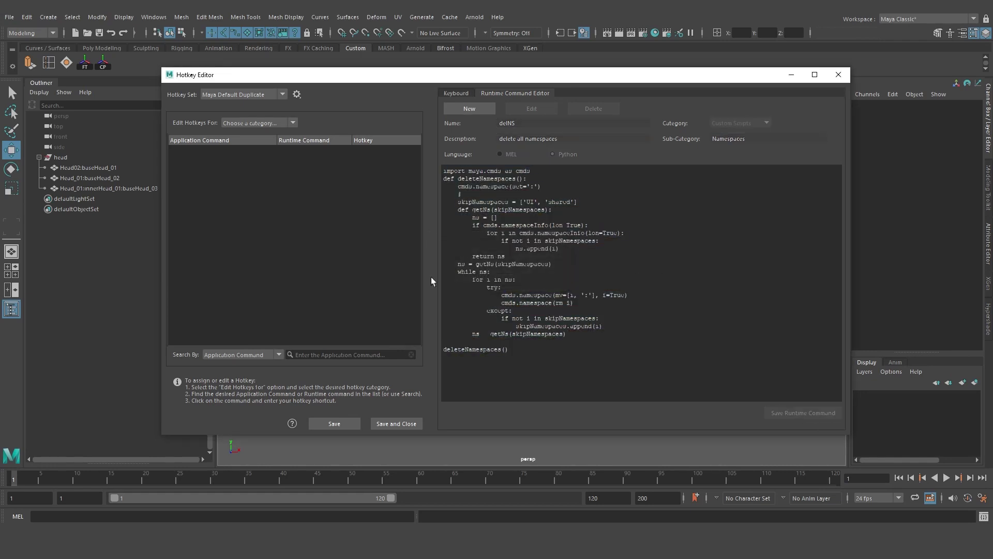
- Return to the keyboard layout and search the hotkey list by runtime command for delNS
{"action": "left_click", "coordinate": [456, 92]}
{"action": "left_click", "coordinate": [241, 354]}
{"action": "left_click", "coordinate": [228, 367]}
{"action": "left_click", "coordinate": [362, 355]}
{"action": "type", "text": "d"}
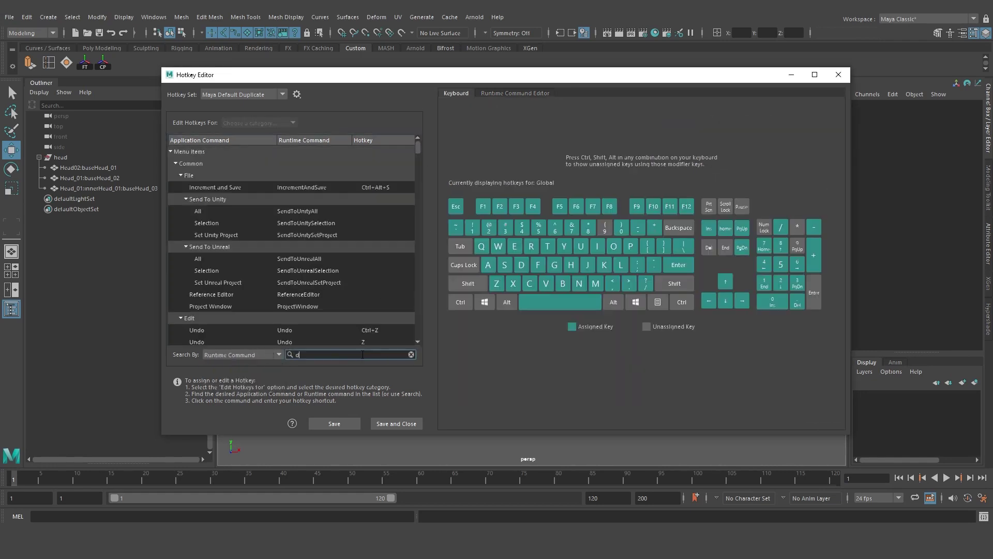
{"action": "type", "text": "elNS"}
- Assign Ctrl+Alt+R as the hotkey for delNS, save it and close the Hotkey Editor
{"action": "left_click", "coordinate": [377, 175]}
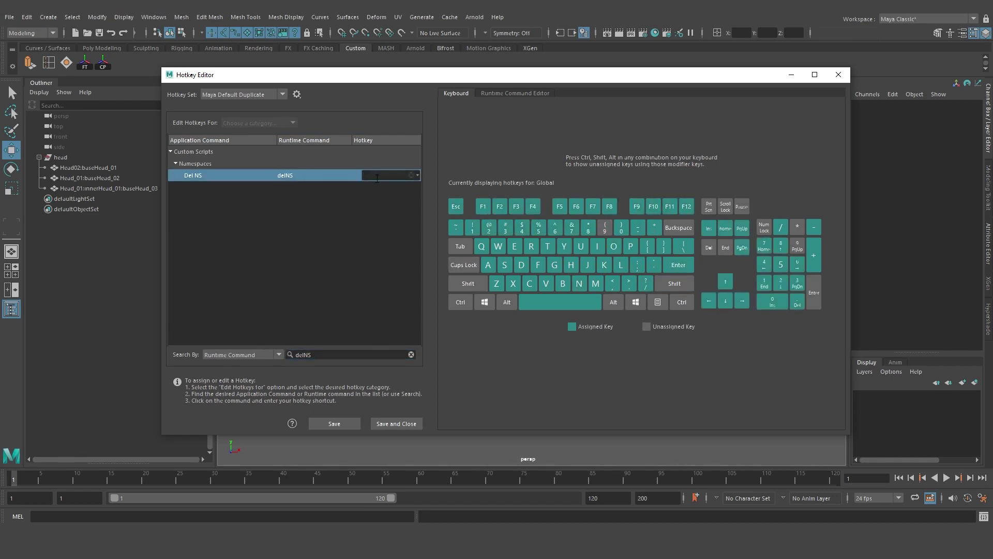
{"action": "key", "text": "ctrl+alt"}
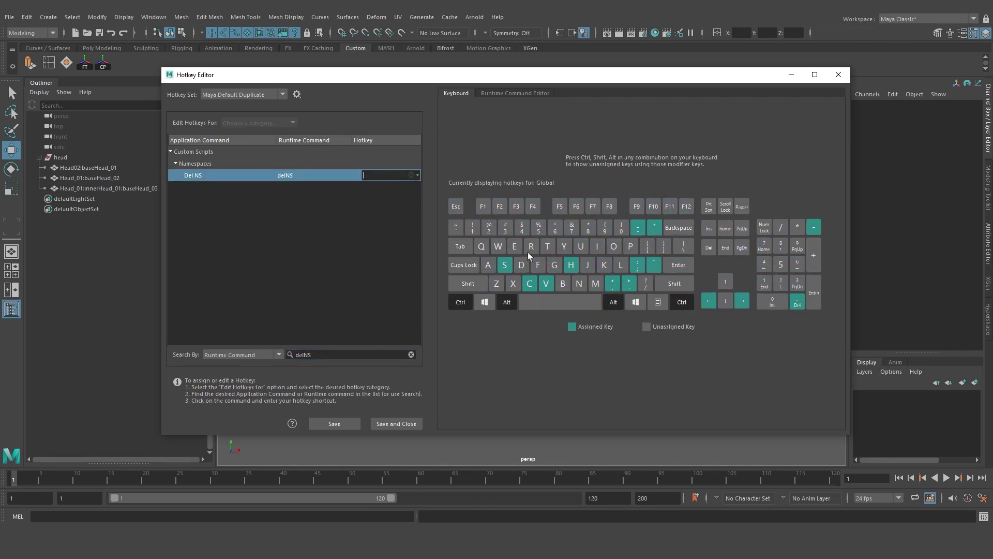
{"action": "key", "text": "ctrl+alt+r"}
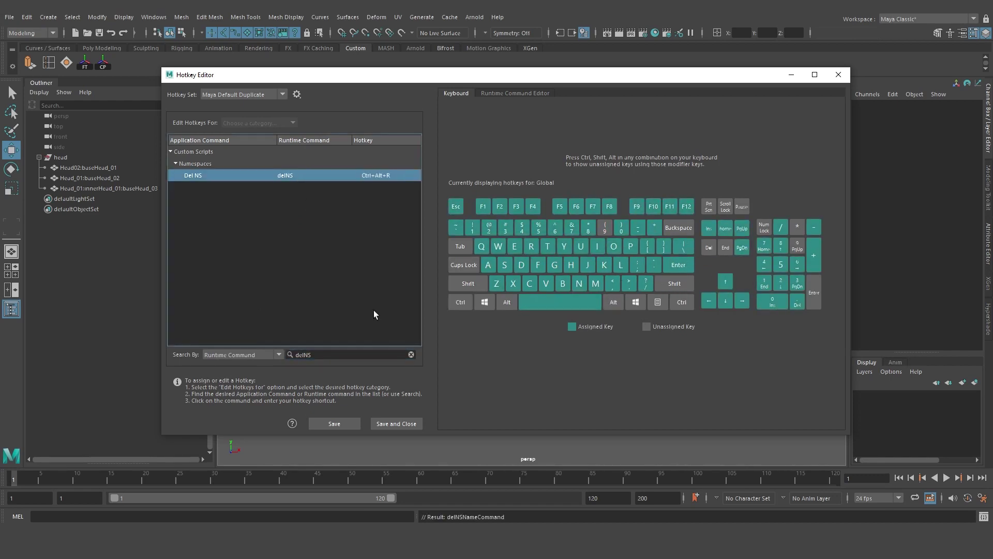
{"action": "left_click", "coordinate": [347, 423]}
{"action": "left_click", "coordinate": [835, 74]}
- Check the namespaced heads in the Outliner, clear the selection and run delNS to delete all namespaces
{"action": "left_click_drag", "start_coordinate": [403, 230], "coordinate": [655, 350]}
{"action": "left_click", "coordinate": [109, 181]}
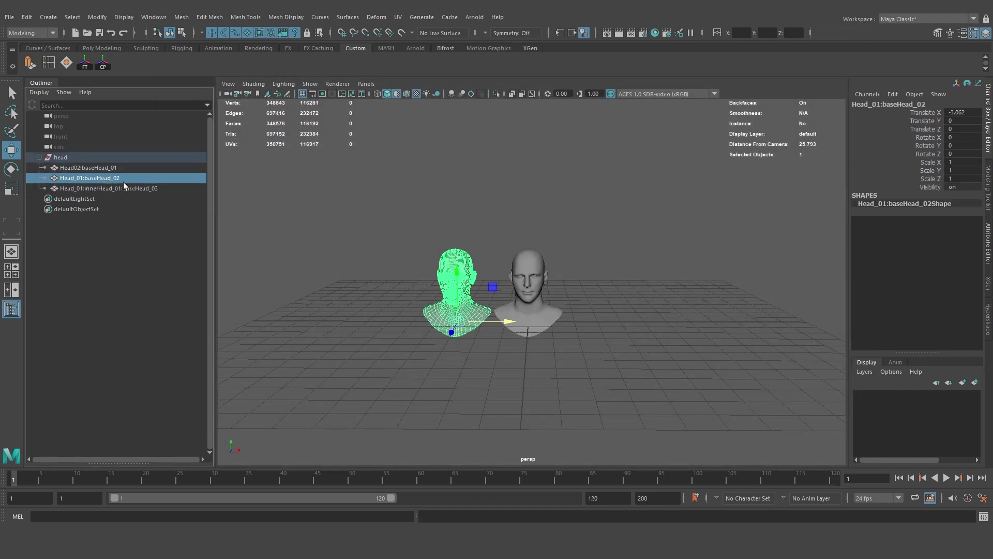
{"action": "left_click", "coordinate": [473, 237]}
{"action": "key", "text": "ctrl+alt+r"}
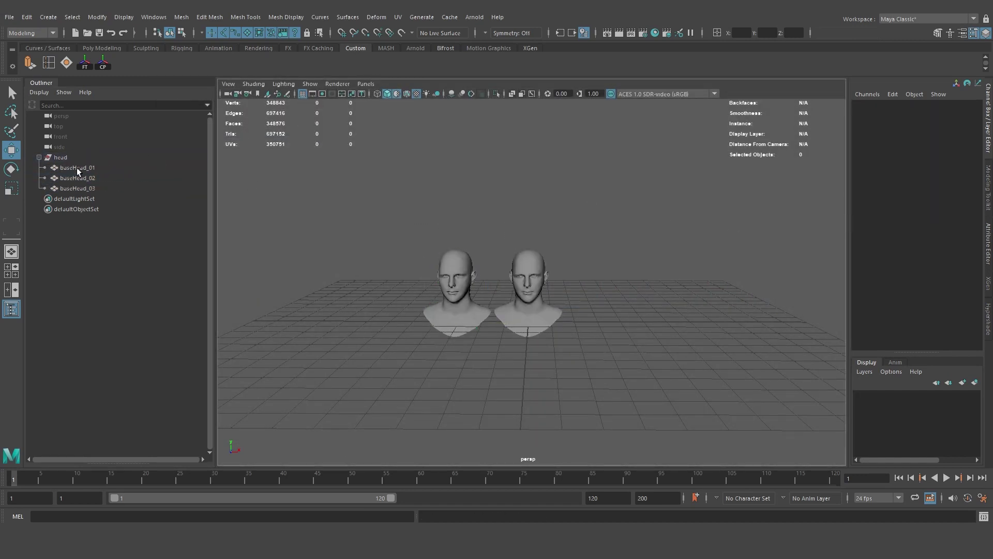